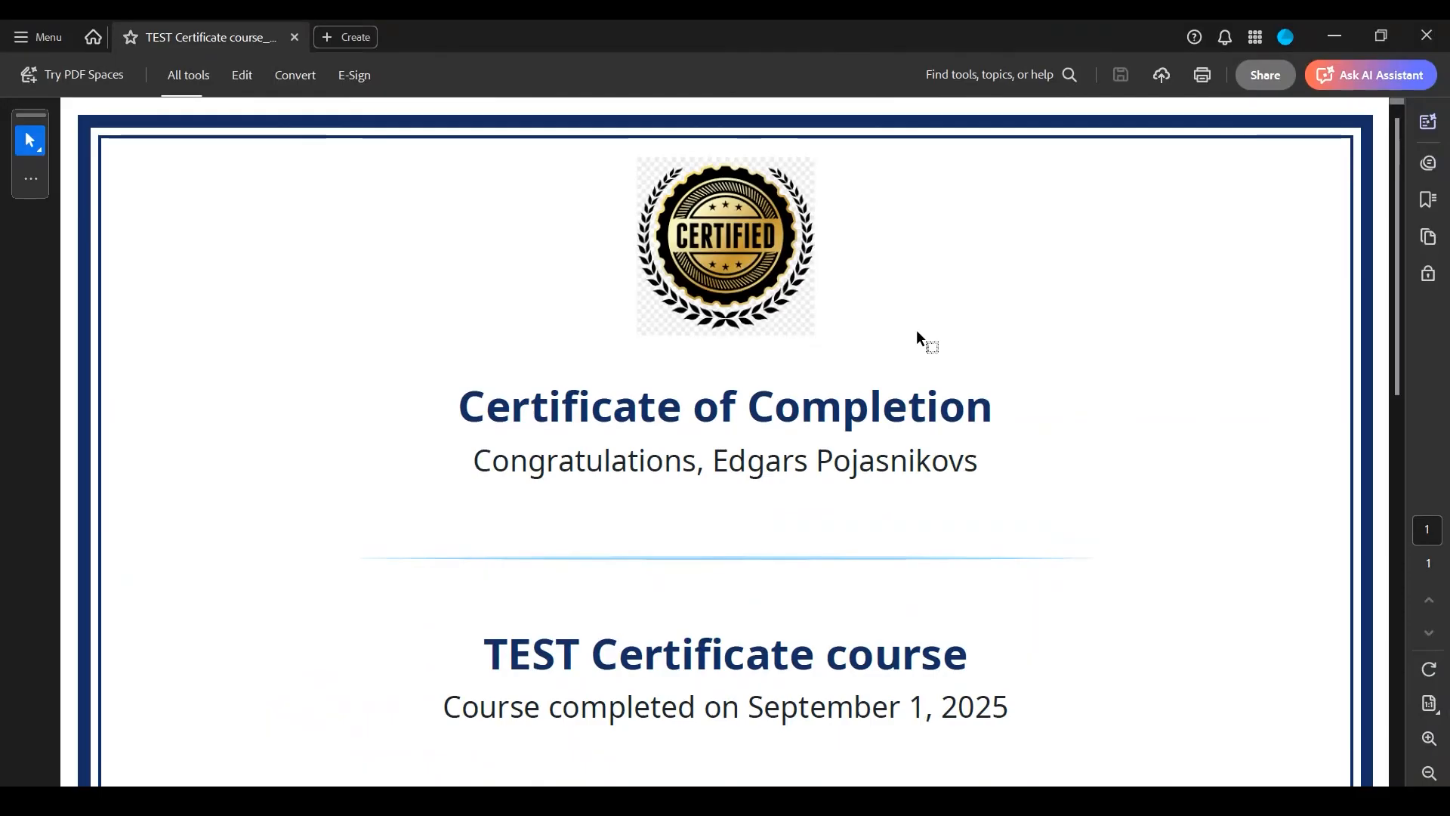
# - Examine the sample completion certificate in the PDF viewer at a larger size, and return to the course list
pyautogui.scroll(-2, 944, 355)
pyautogui.scroll(-4, 968, 392)
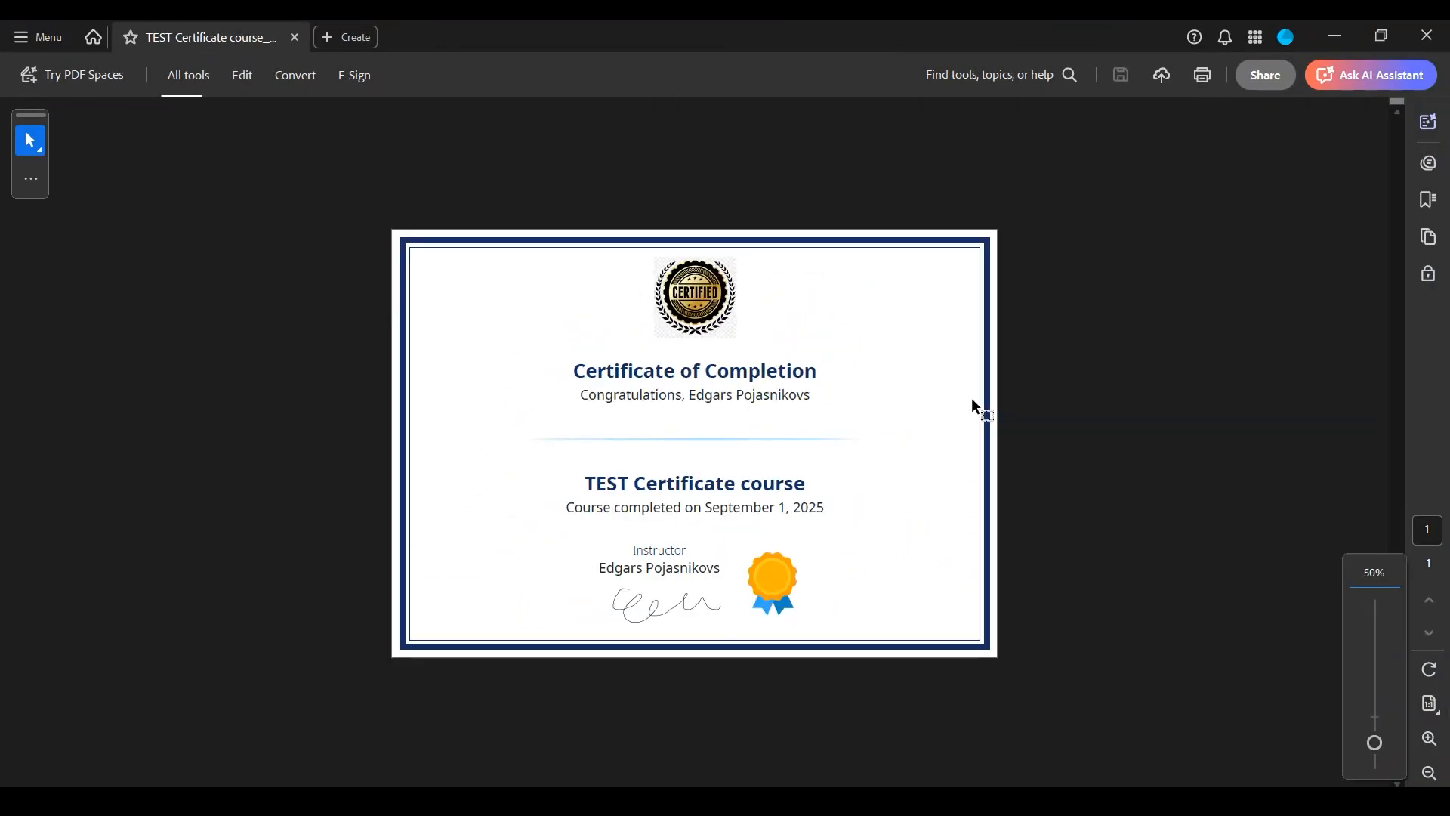
pyautogui.scroll(2, 972, 401)
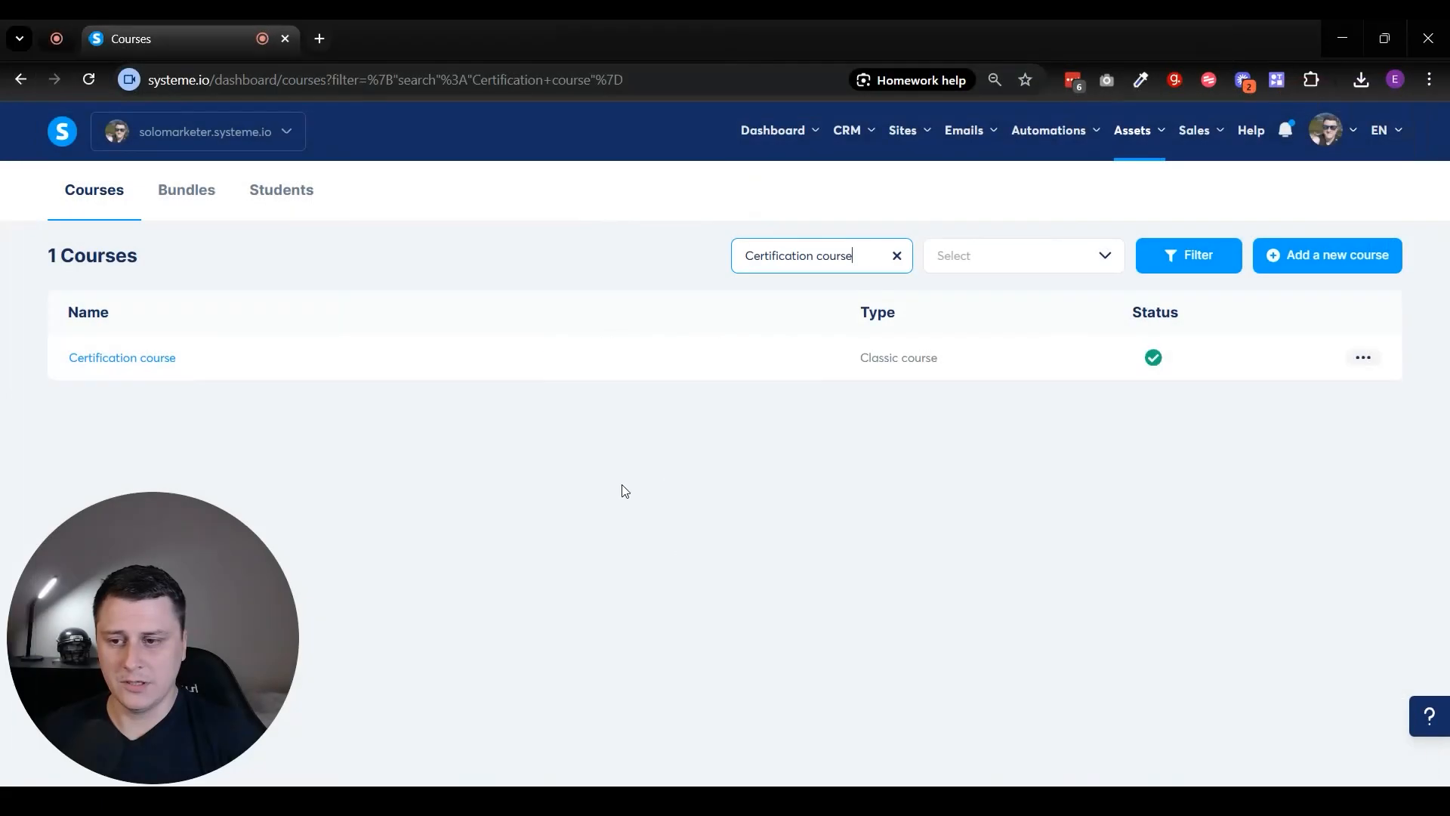
pyautogui.click(636, 466)
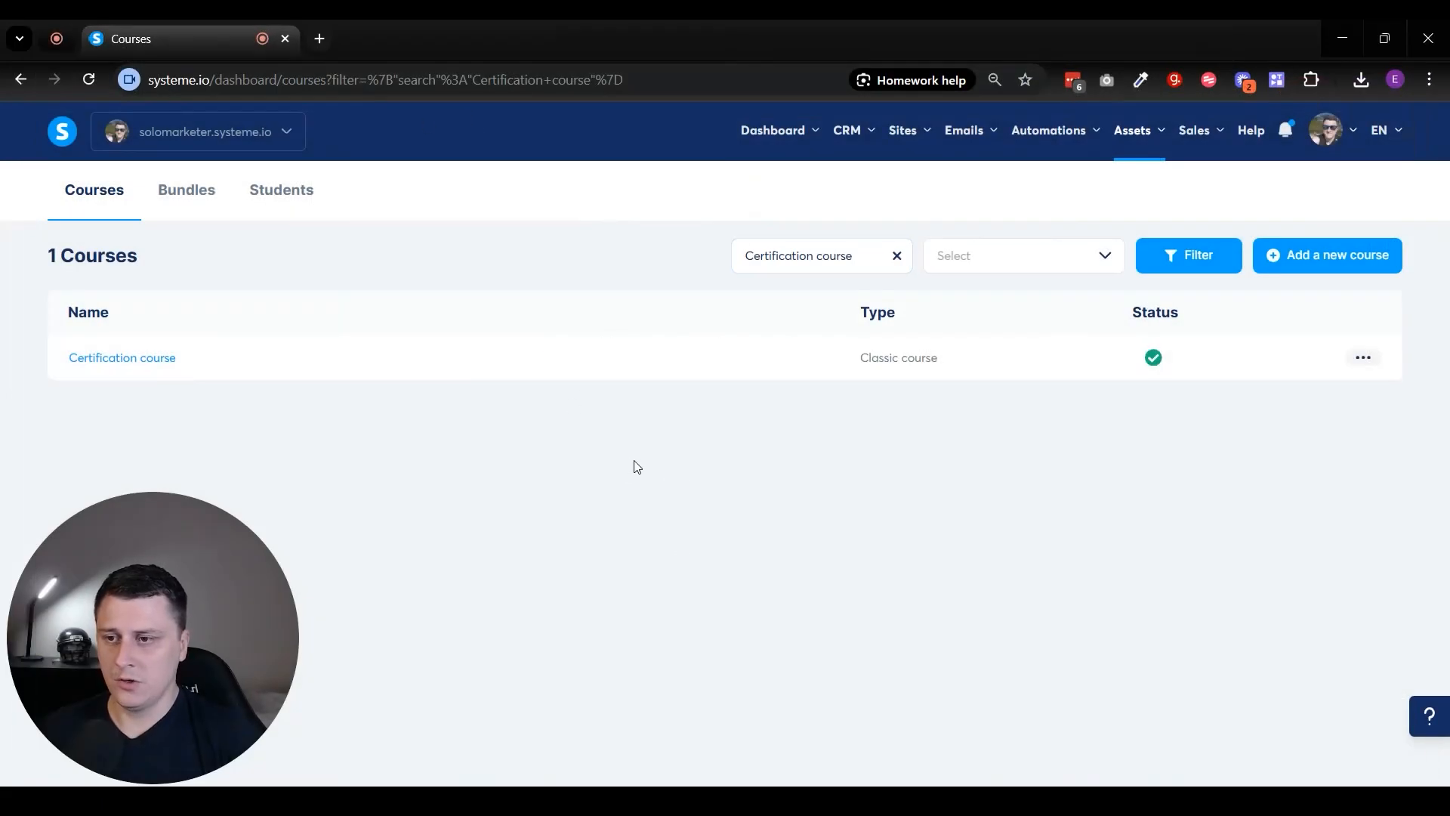
# - Open the curriculum of the Certification course and expand Module 1 to show its lectures
pyautogui.moveTo(1133, 132)
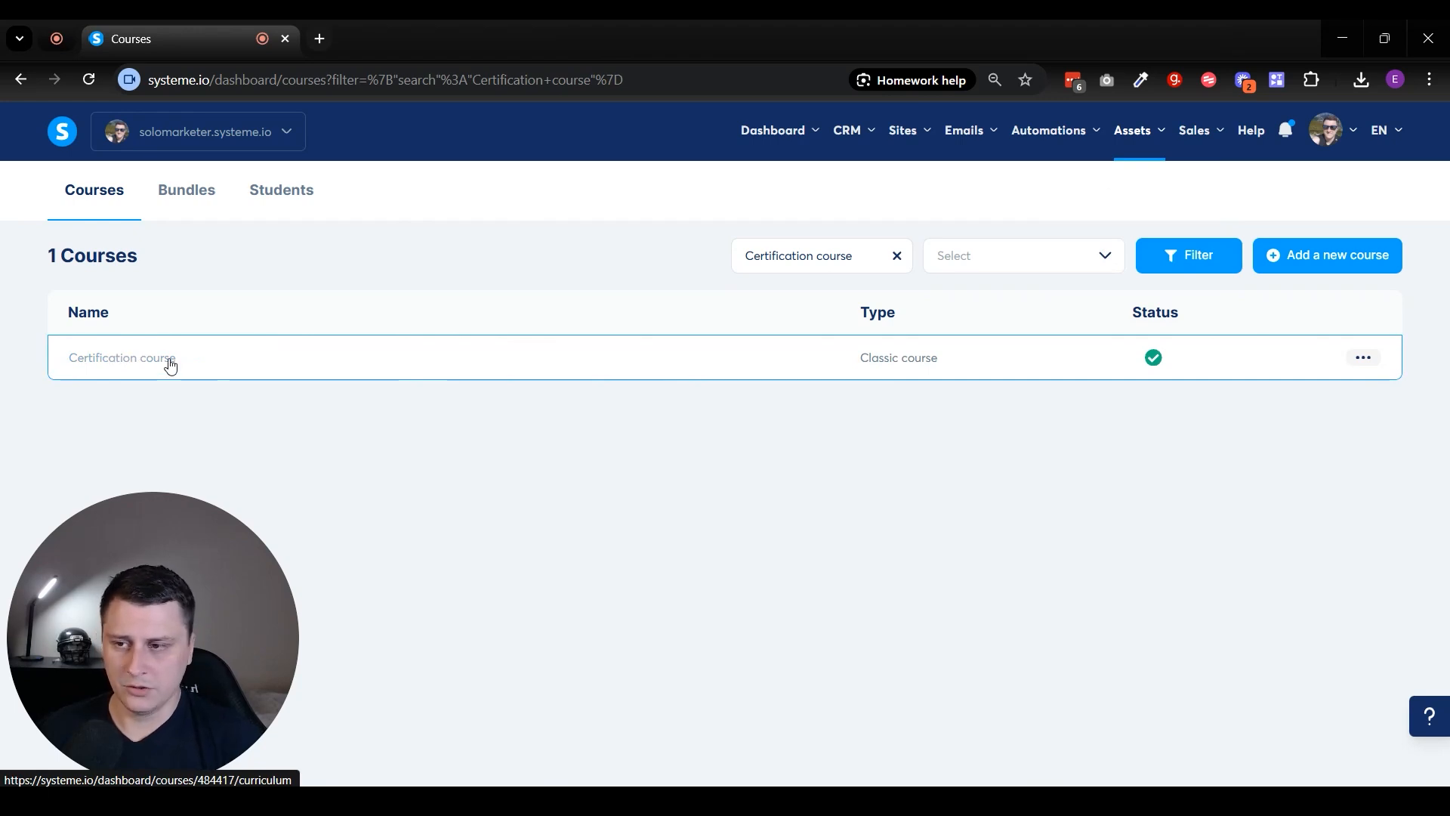
pyautogui.click(1374, 357)
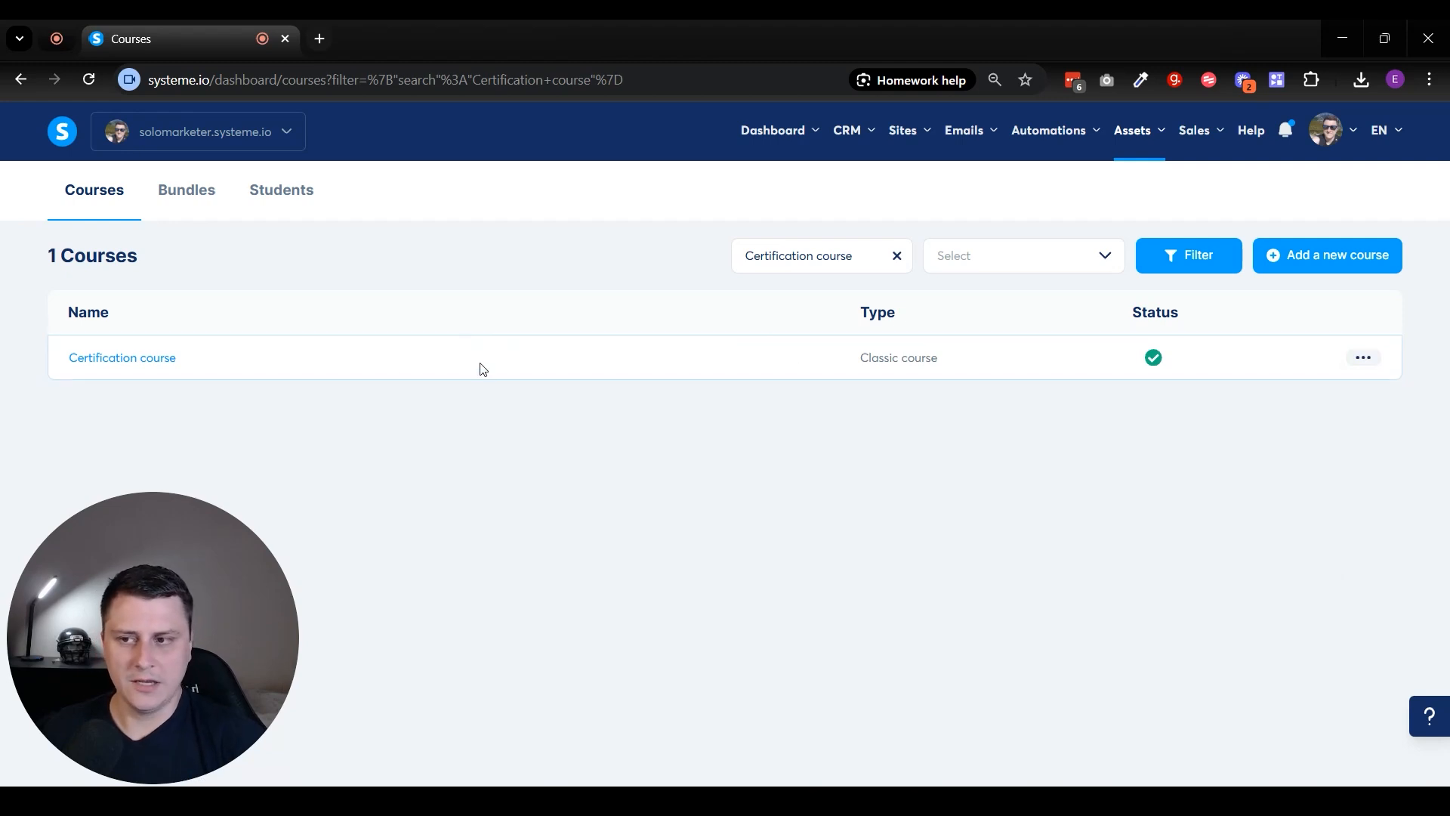
pyautogui.click(126, 355)
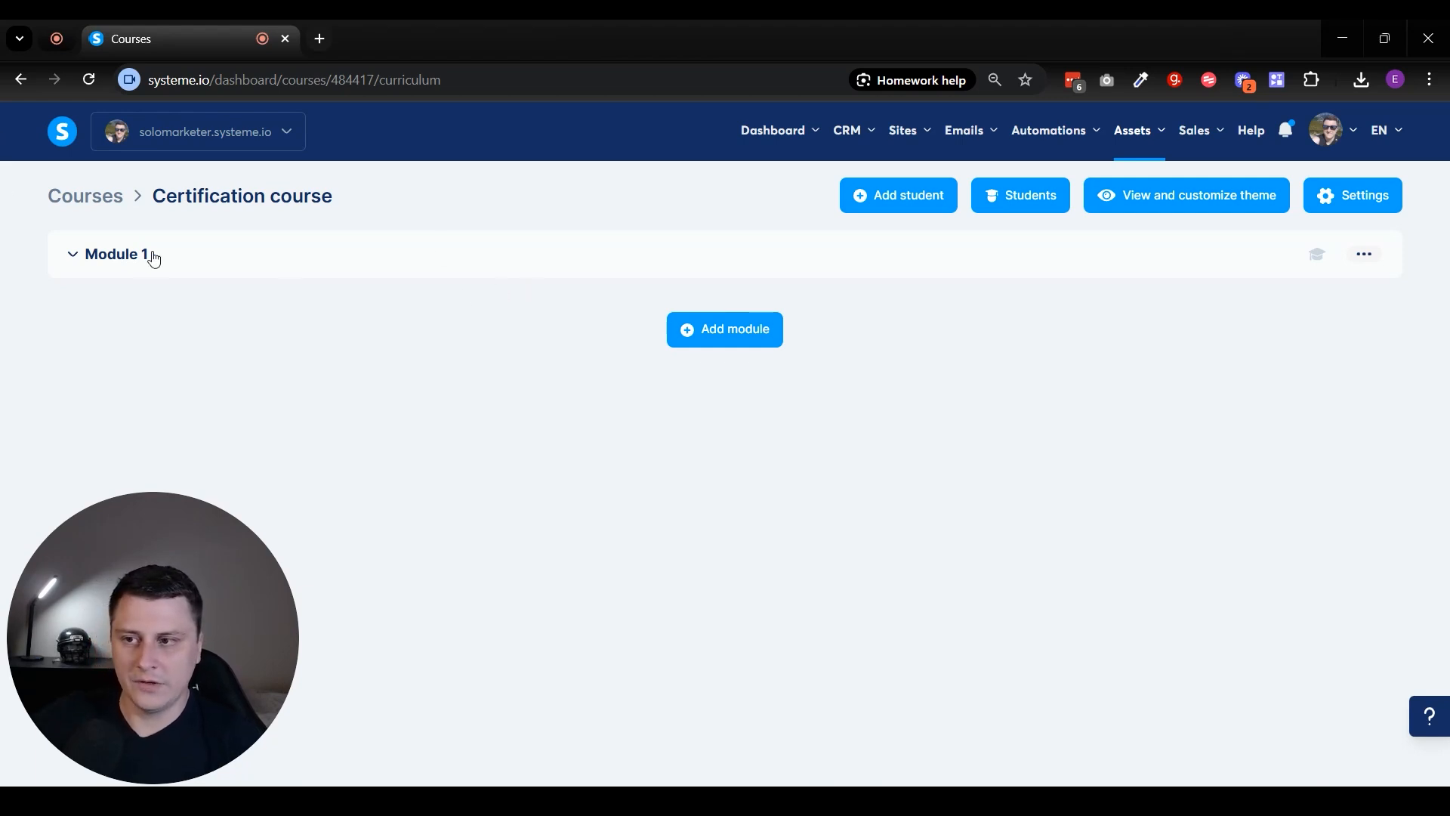
pyautogui.click(103, 260)
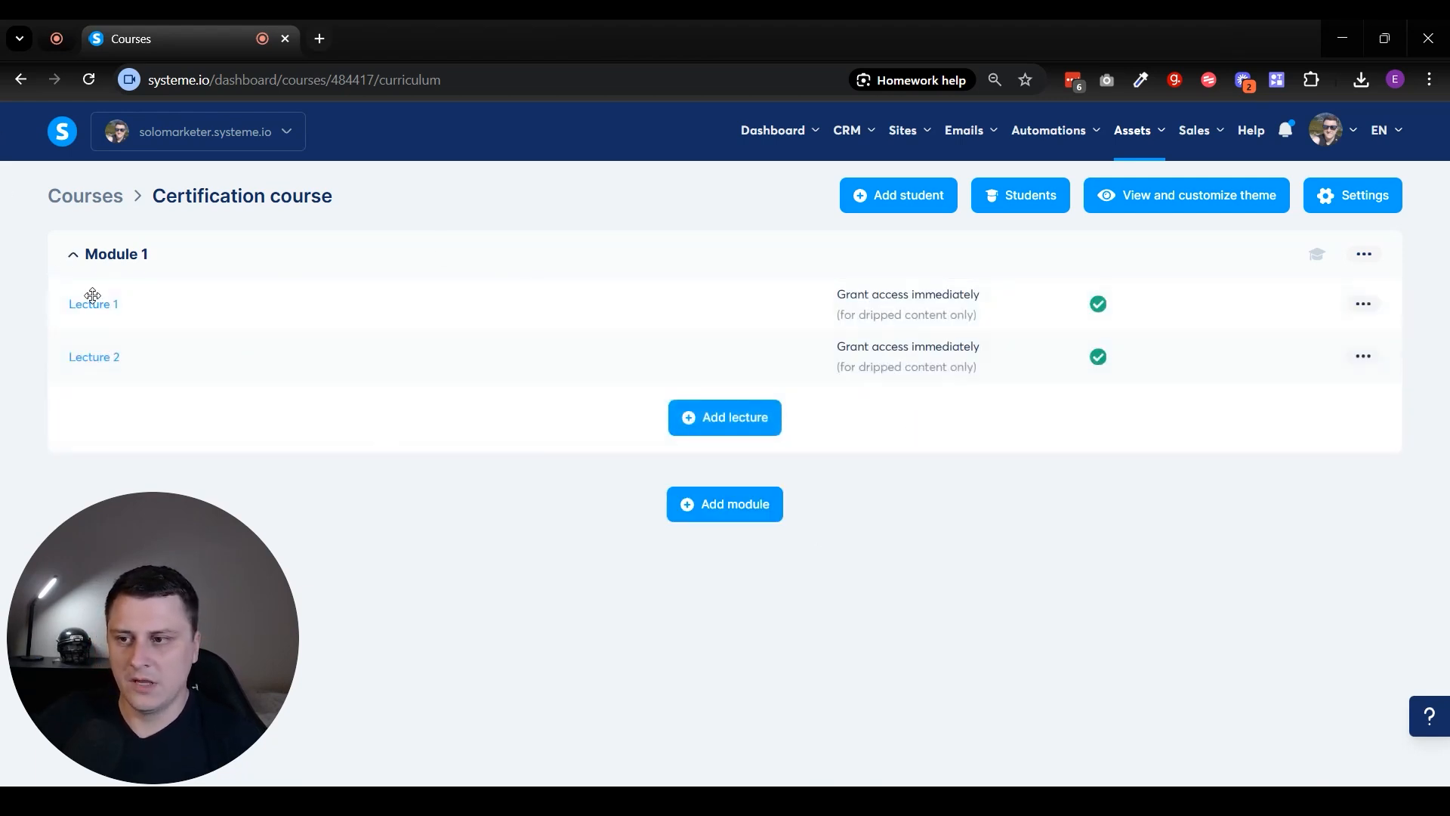
# - Add a new module named Module 2 to the Certification course
pyautogui.click(725, 504)
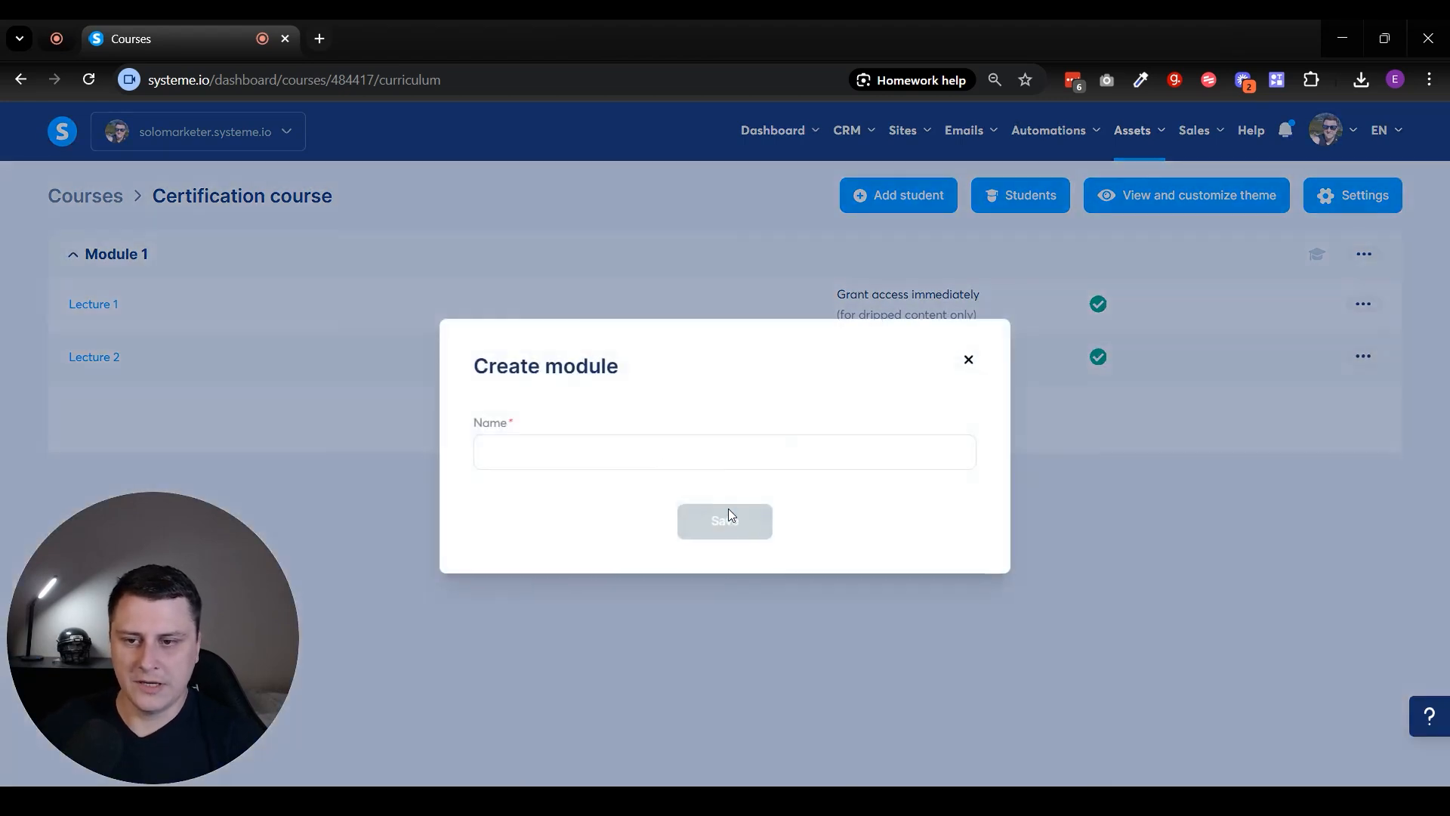
pyautogui.write('Module 2')
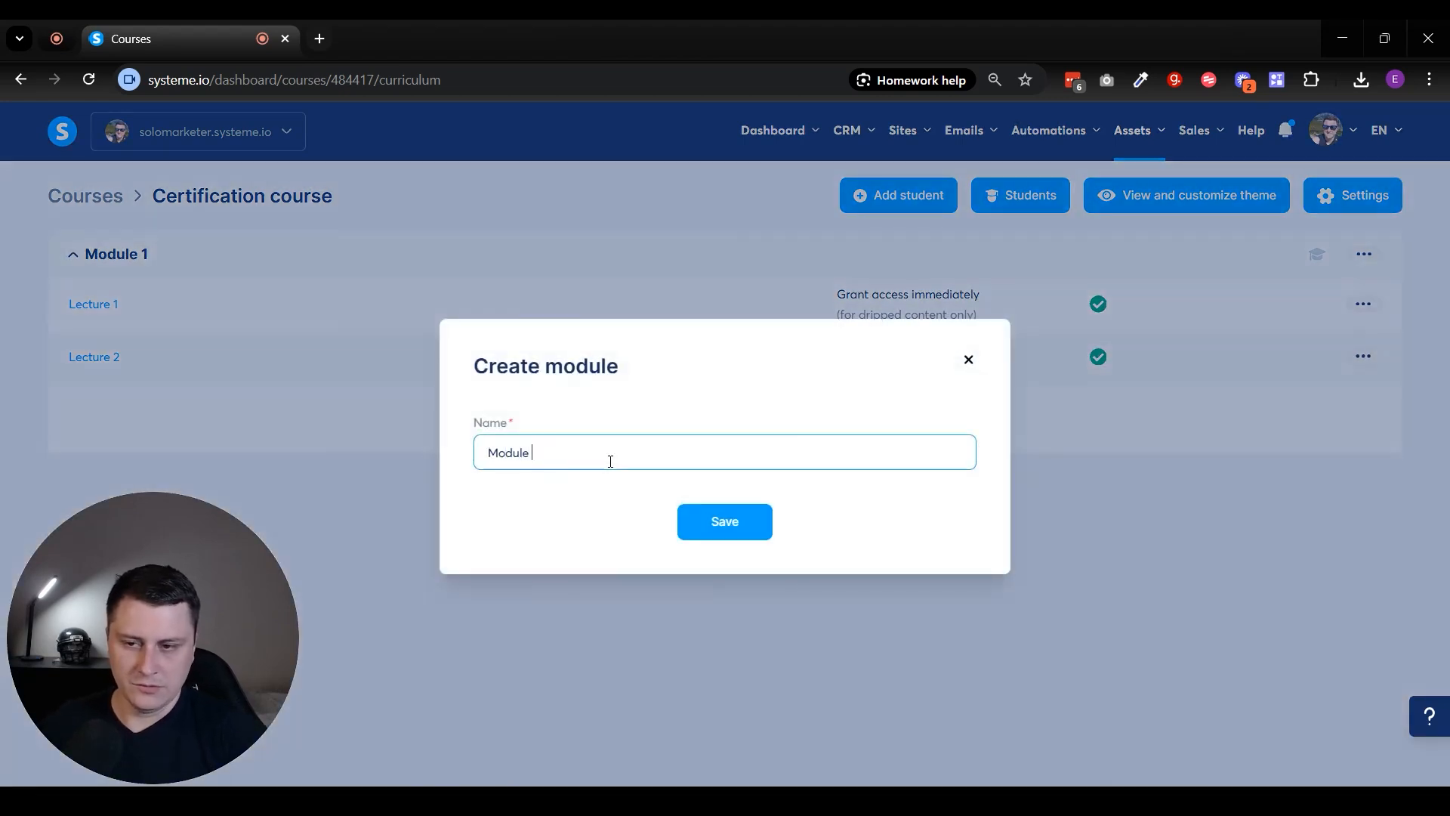
pyautogui.click(696, 519)
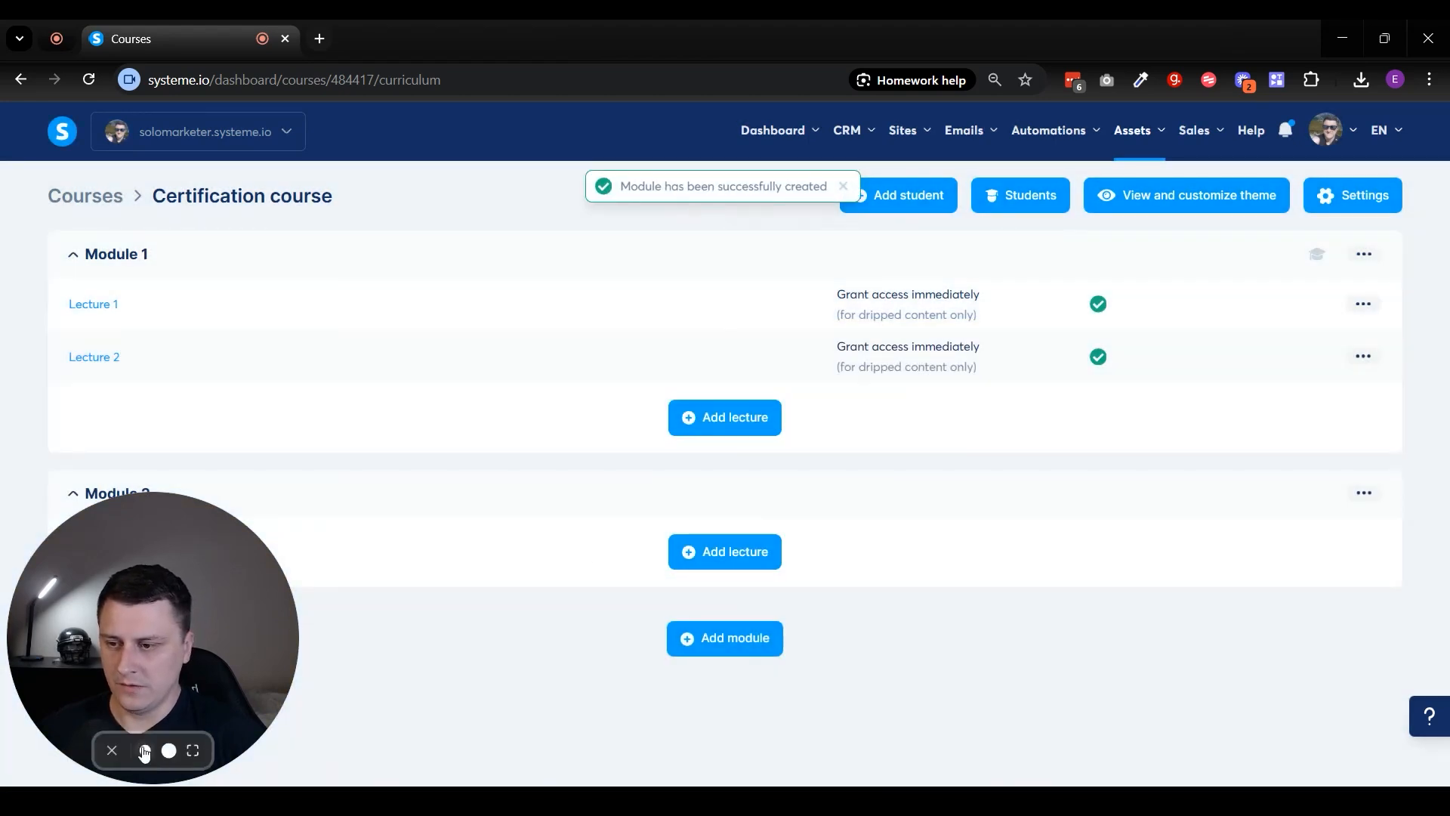
# - Create a lecture named Final Lecture in Module 2, using the template with the photo of hands holding cash
pyautogui.click(143, 751)
pyautogui.click(721, 555)
pyautogui.click(587, 290)
pyautogui.write('Final ')
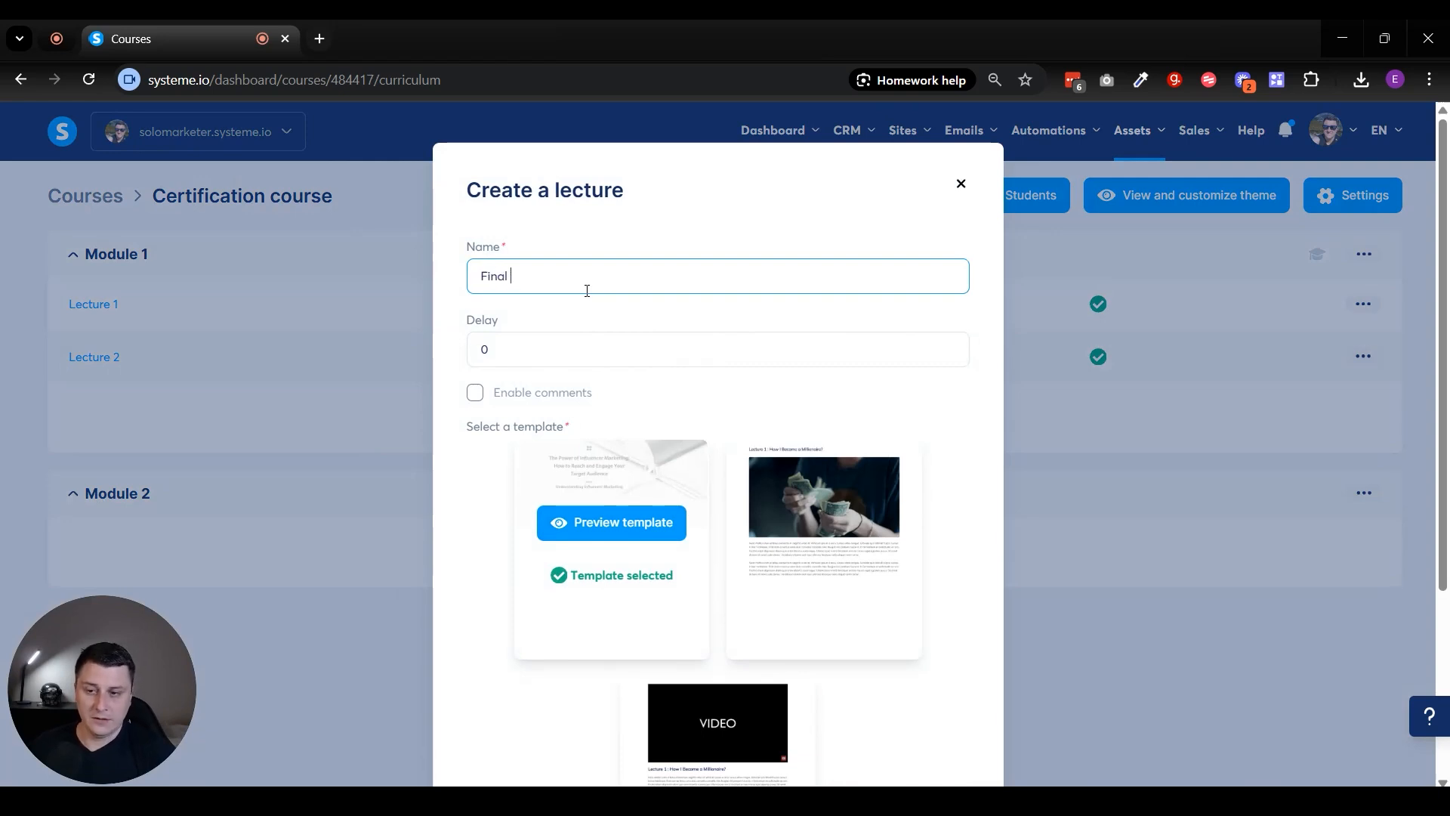
pyautogui.write('Lecture')
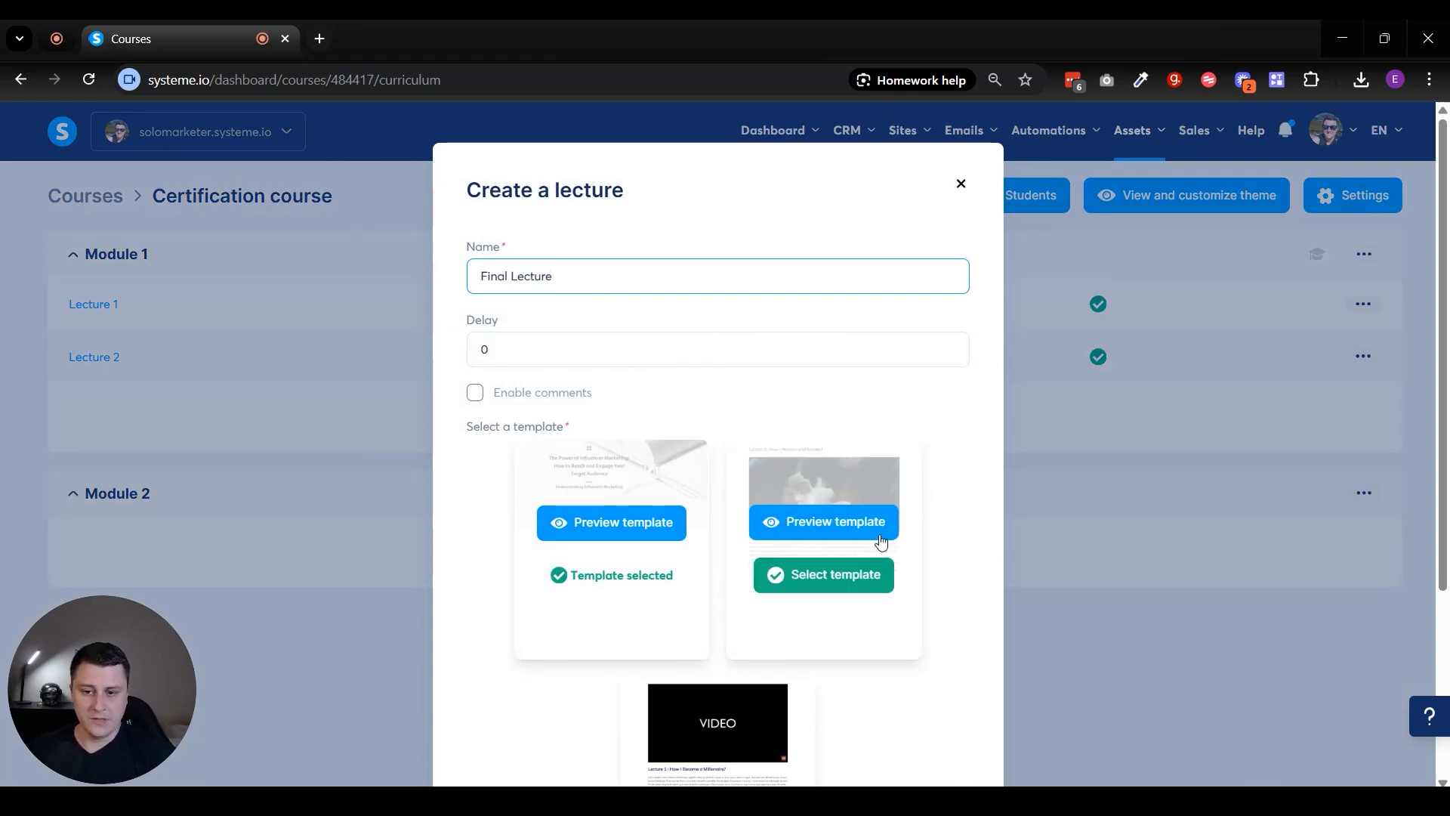
pyautogui.click(843, 576)
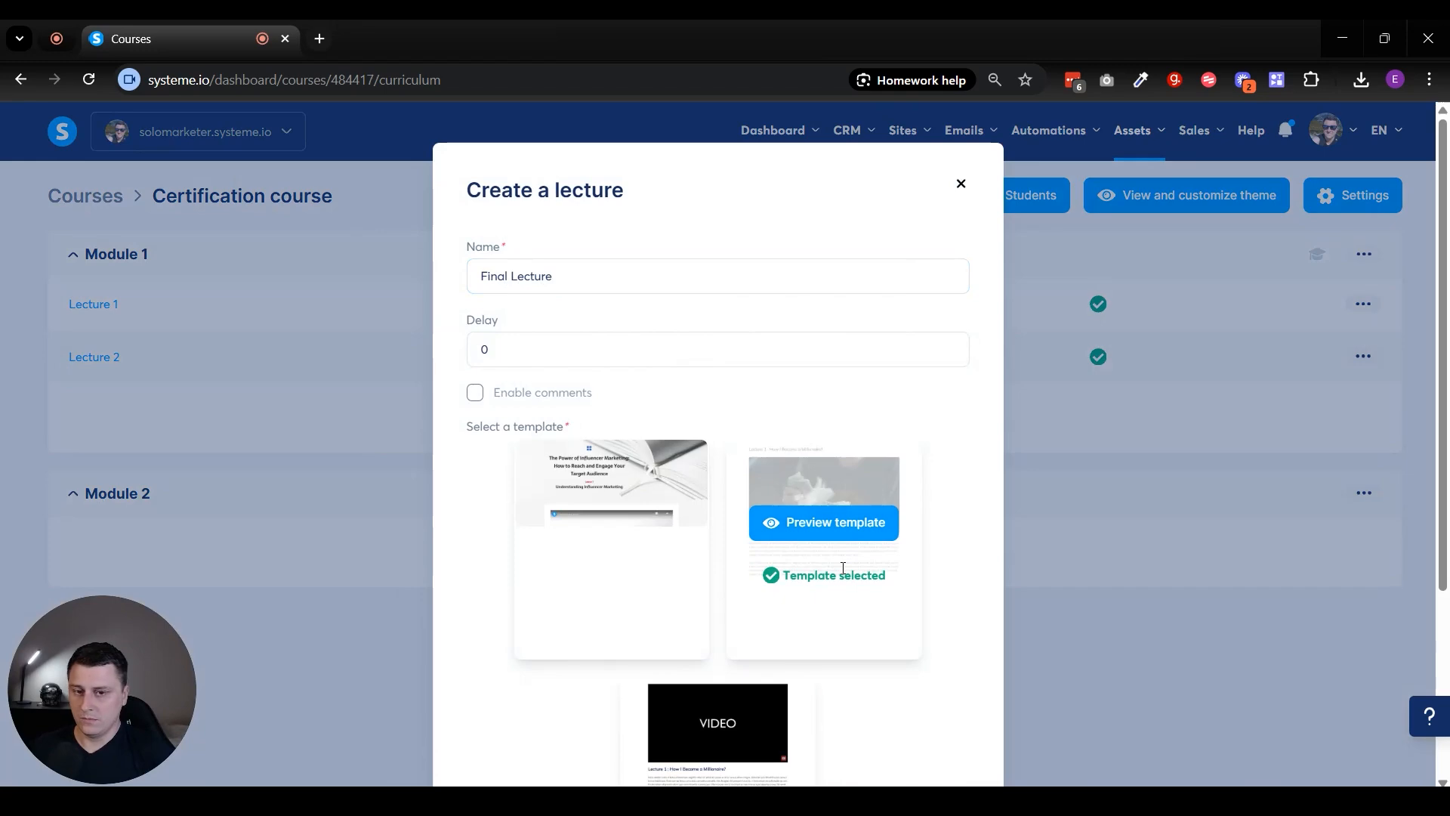
pyautogui.scroll(-3, 890, 544)
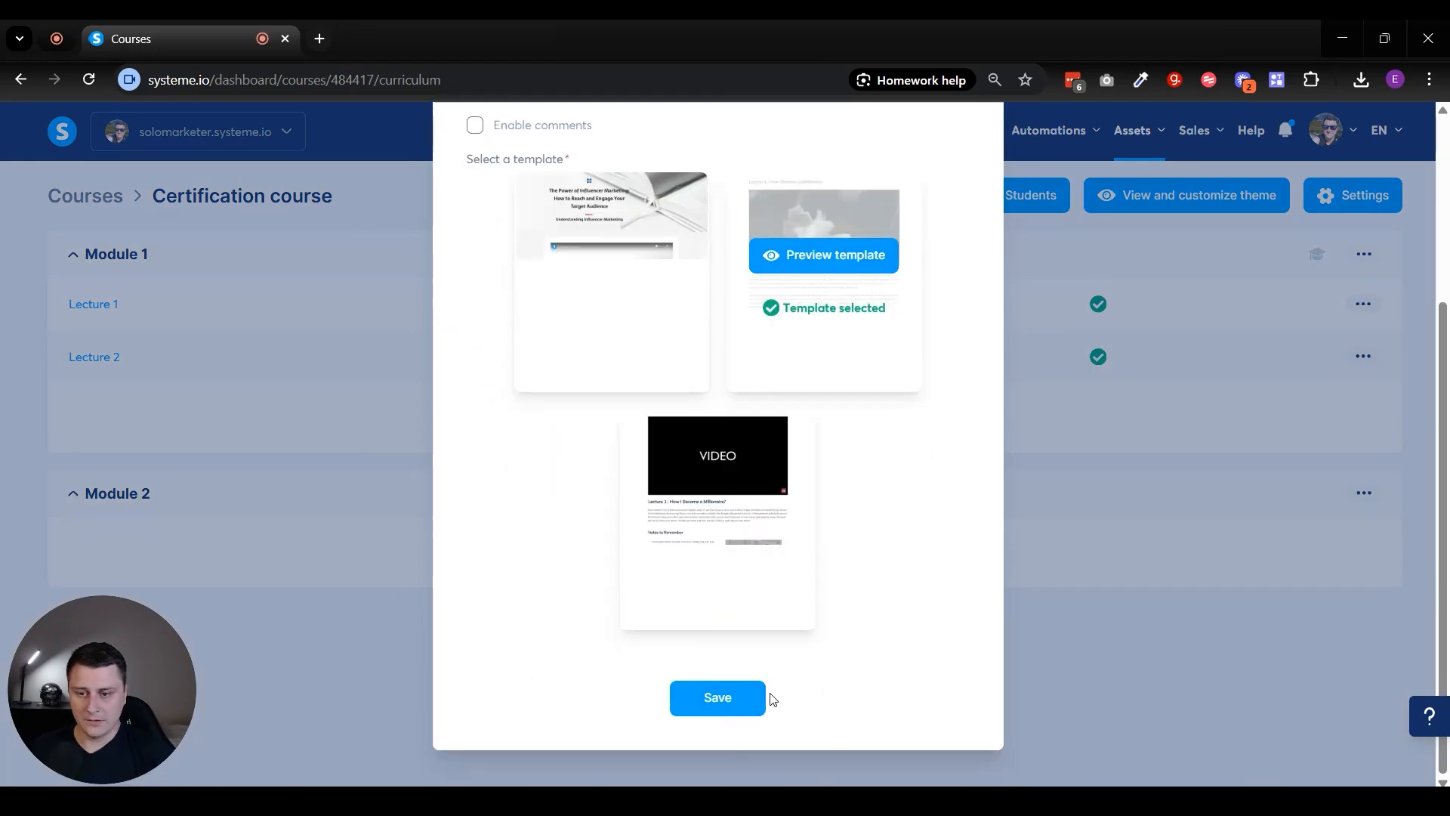
pyautogui.click(752, 698)
# - Activate the Final Lecture in Module 2 and confirm the activation
pyautogui.click(1364, 543)
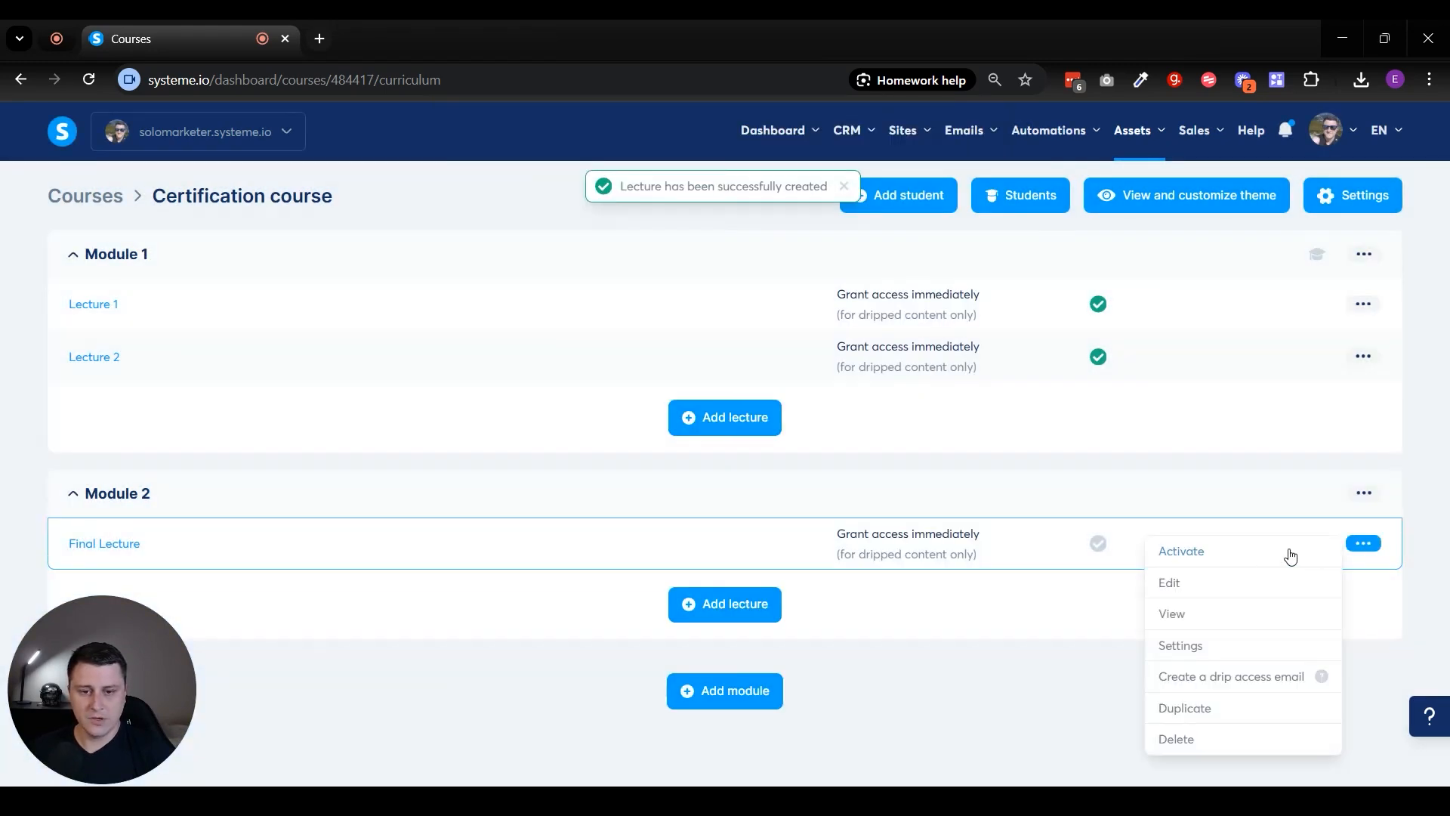
pyautogui.click(1271, 559)
pyautogui.click(815, 503)
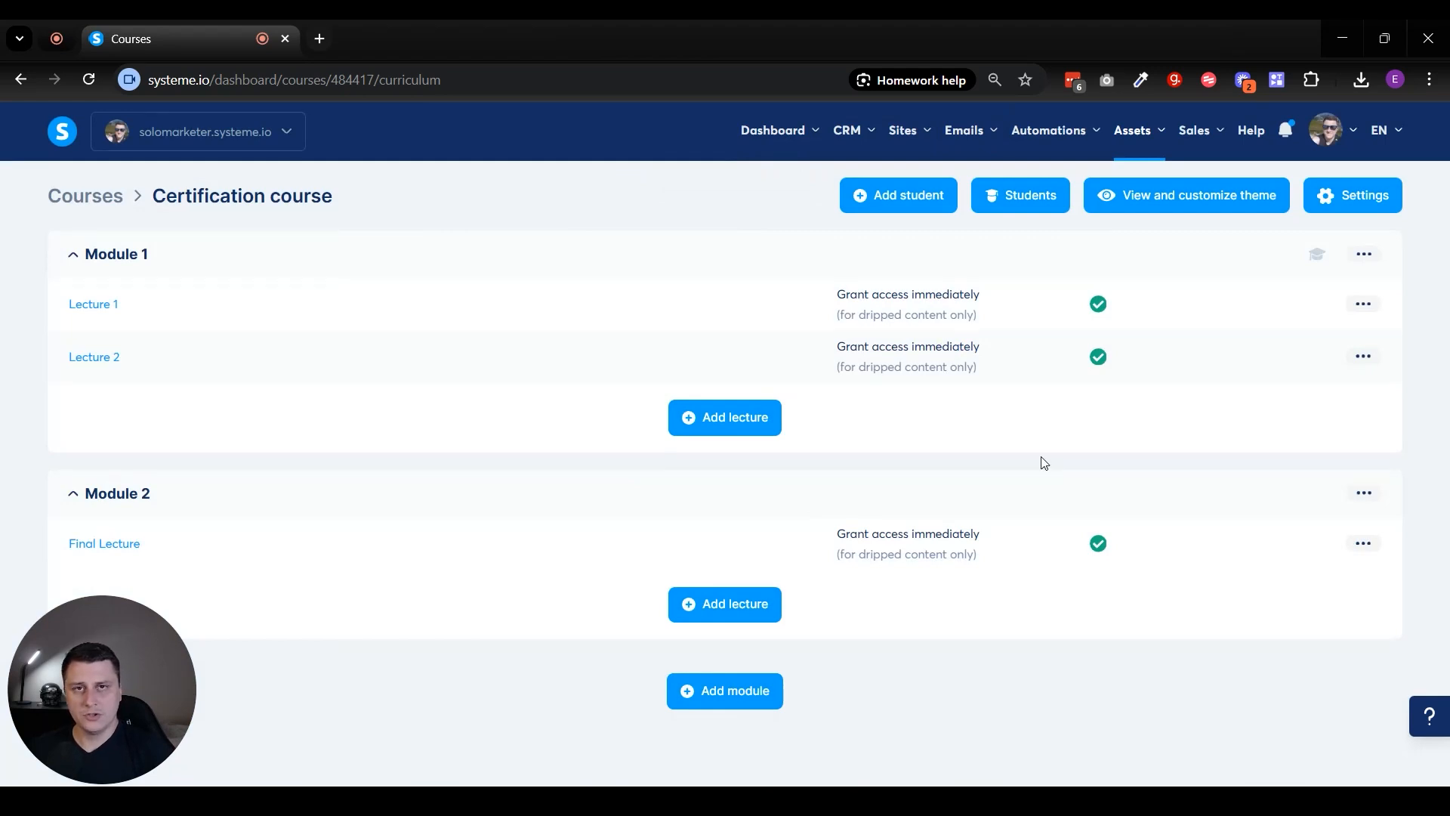
# - In the Certification course's settings, enable issuing a certificate upon completion
pyautogui.click(1367, 206)
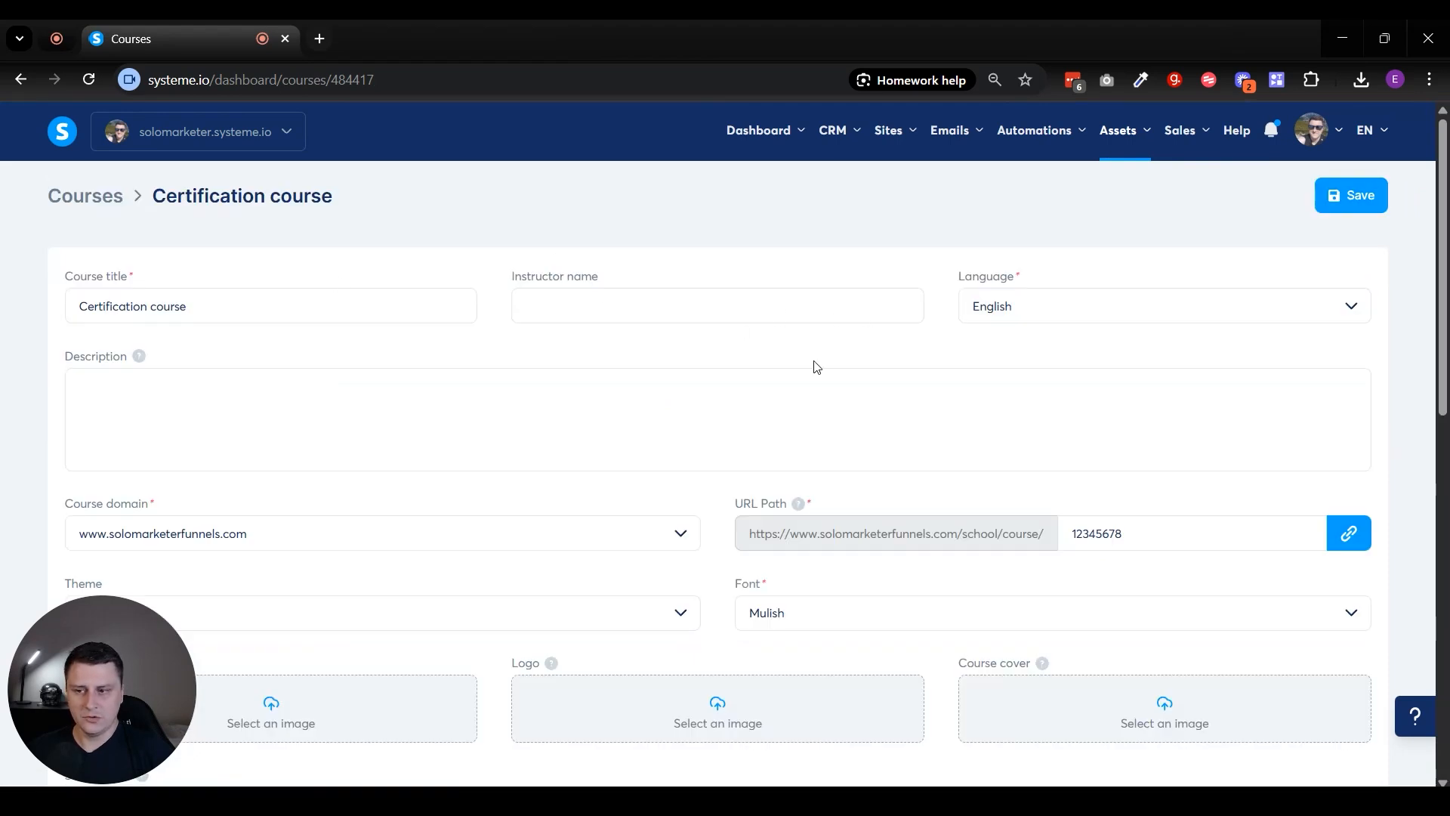
pyautogui.scroll(-2, 1017, 615)
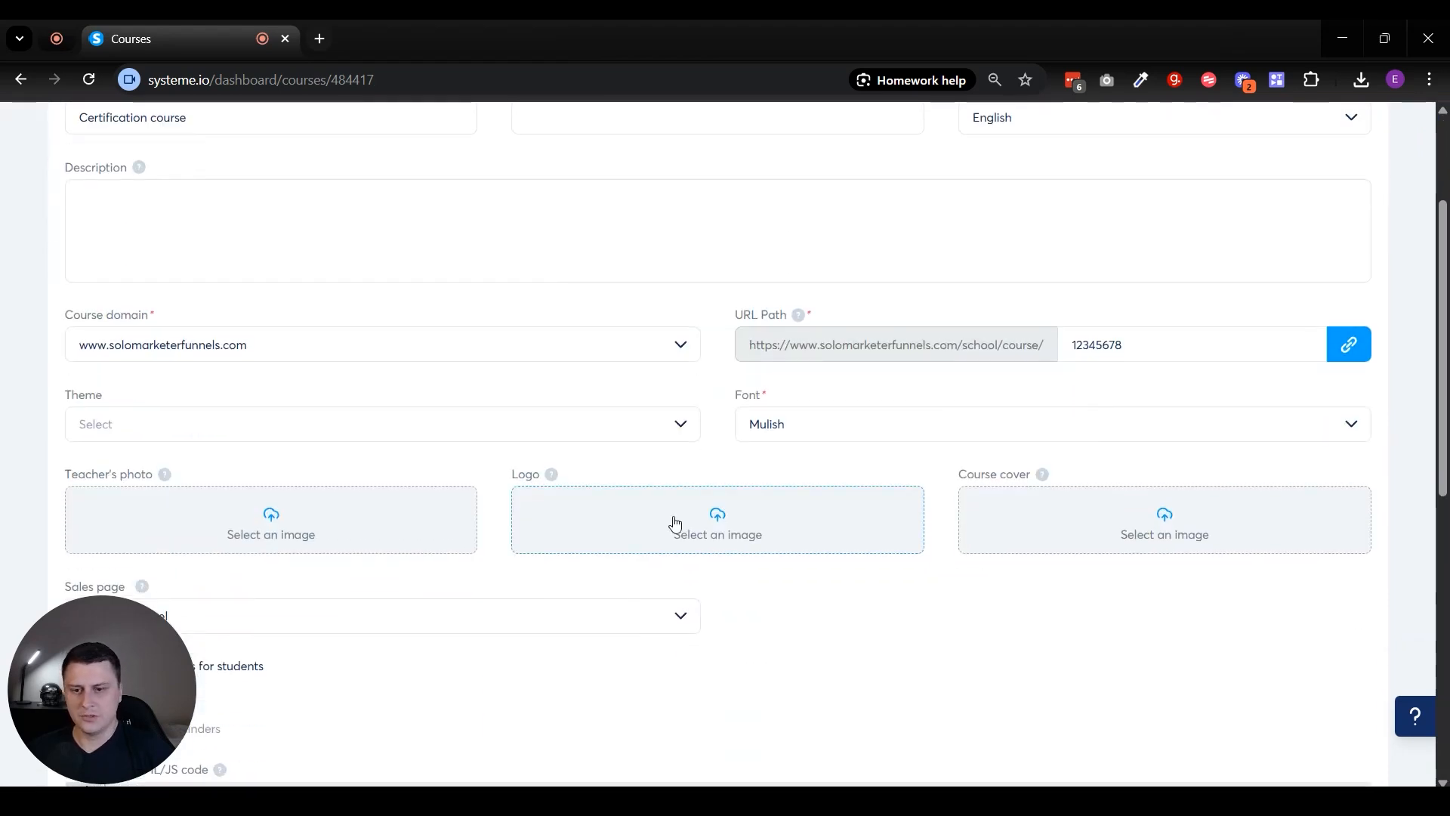
pyautogui.scroll(-2, 803, 492)
pyautogui.scroll(-6, 615, 453)
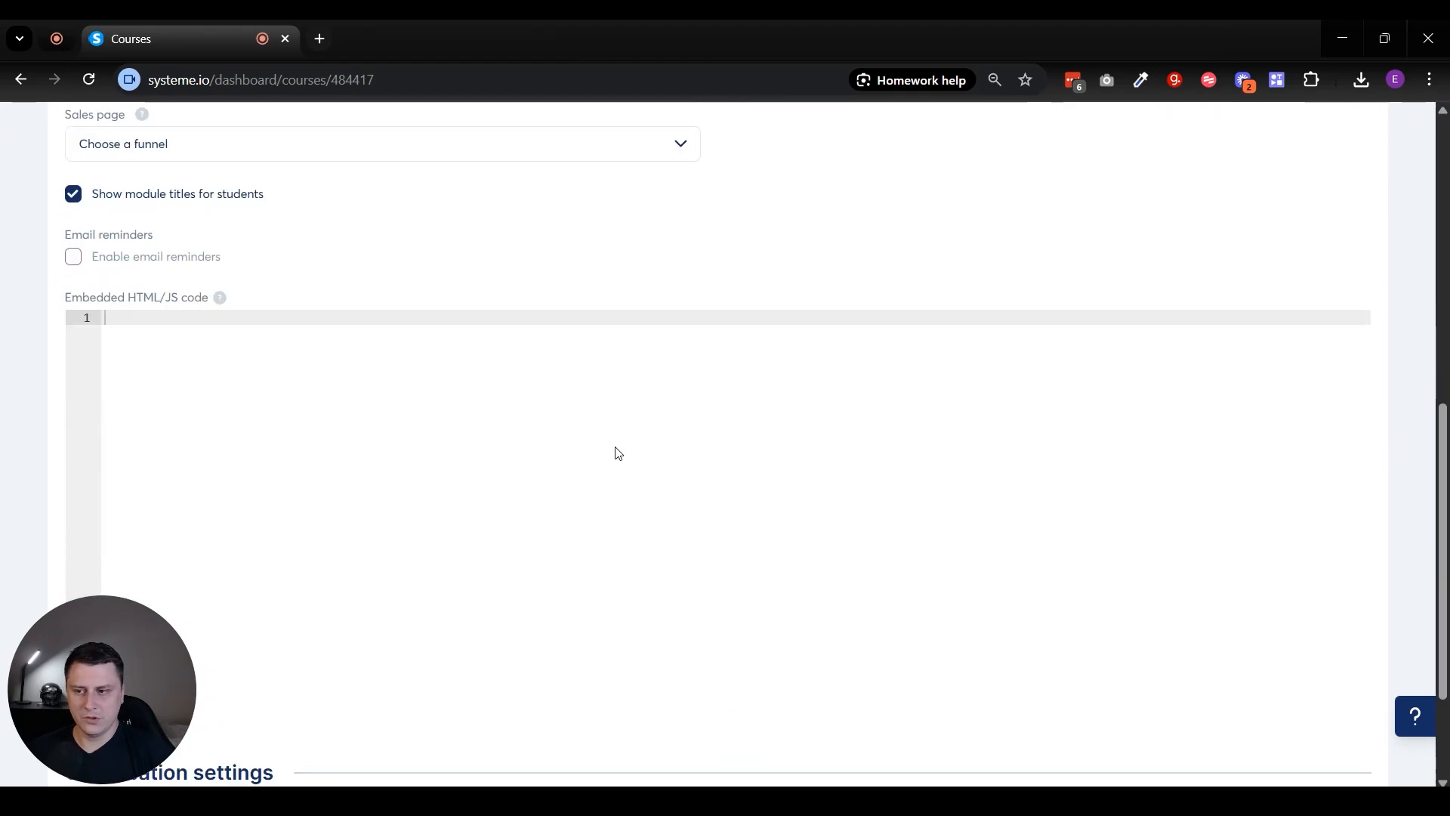
pyautogui.moveTo(117, 639); pyautogui.dragTo(84, 380)
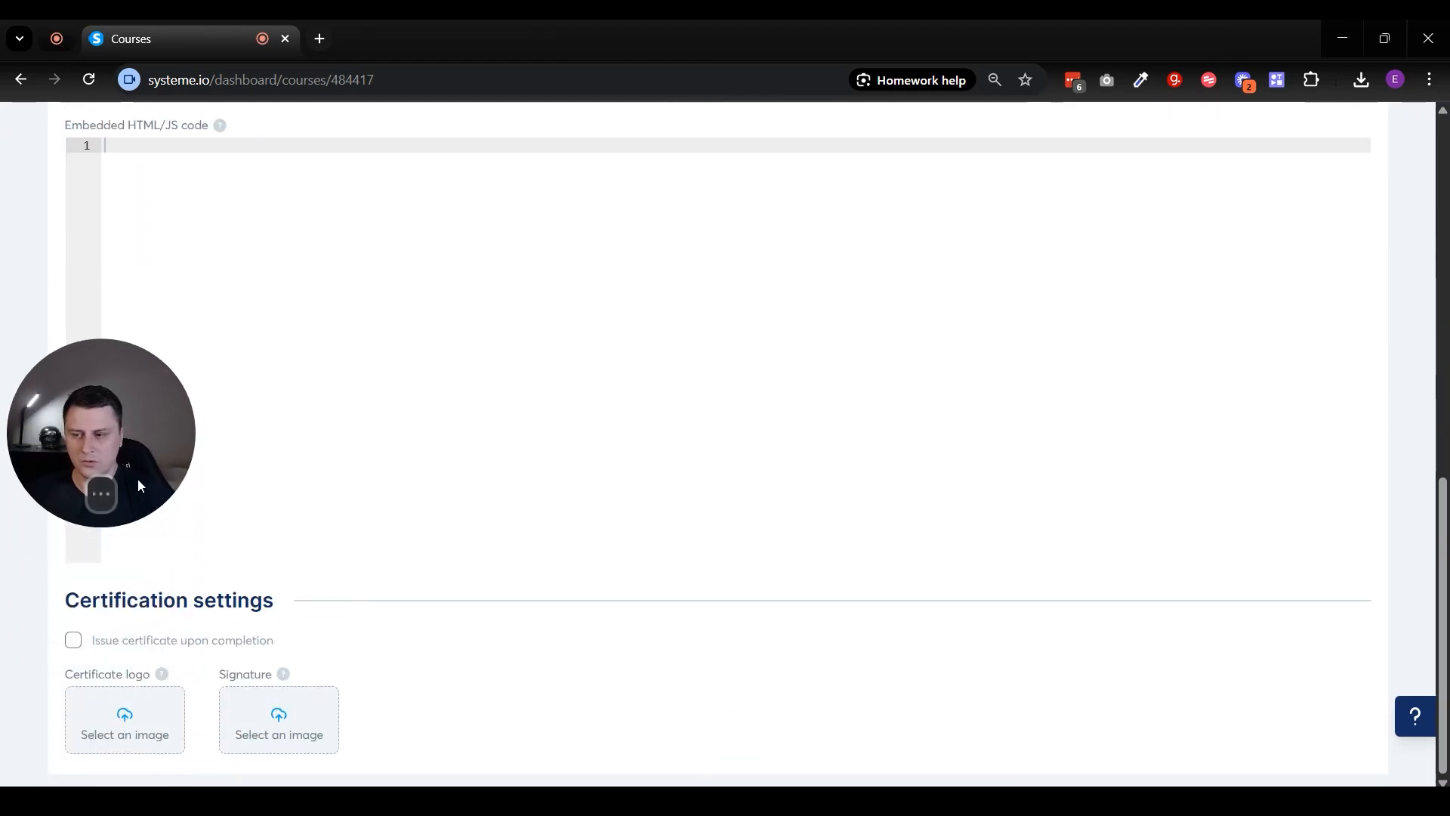
pyautogui.moveTo(63, 601); pyautogui.dragTo(356, 596)
pyautogui.click(480, 627)
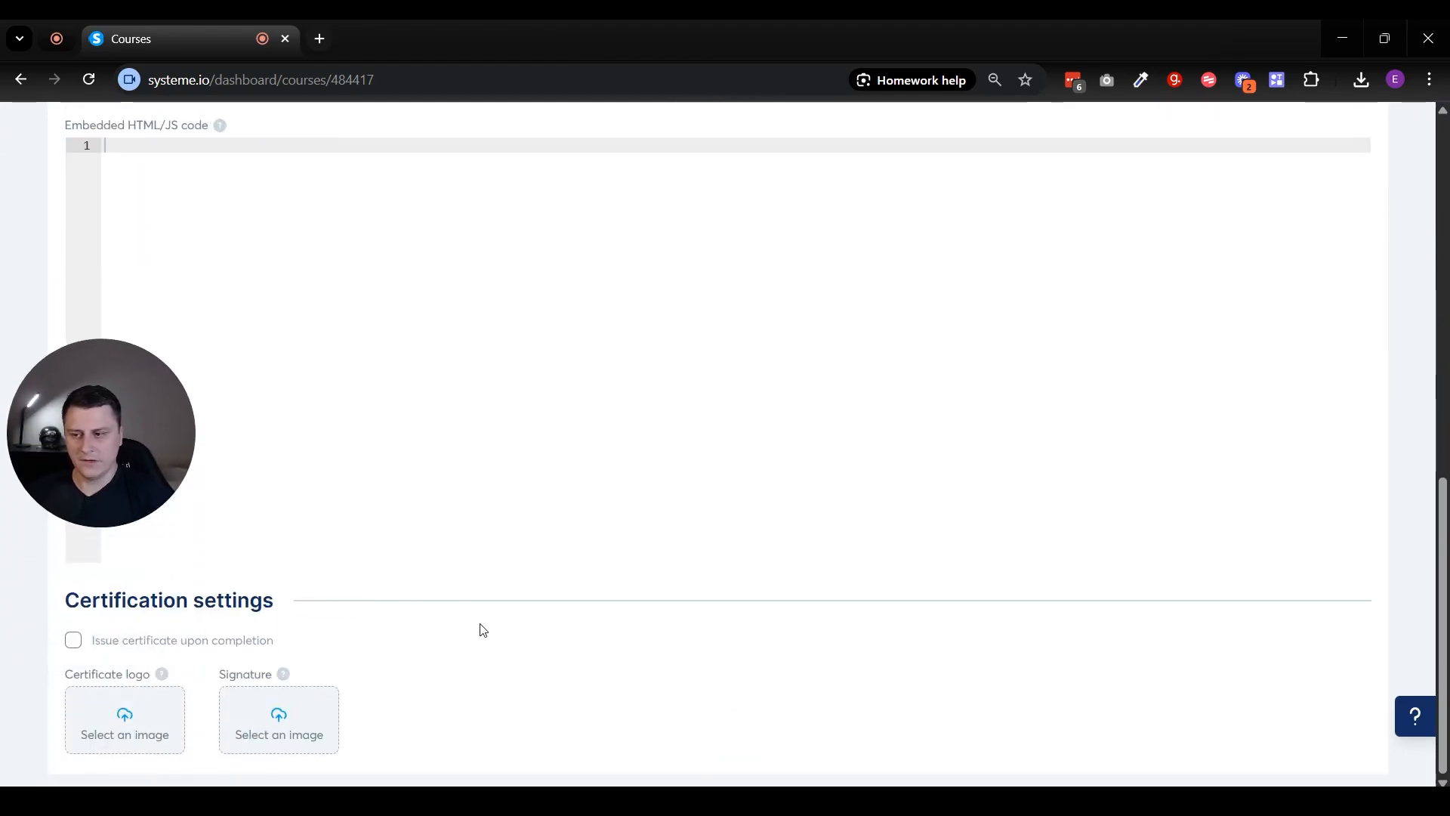
pyautogui.click(71, 644)
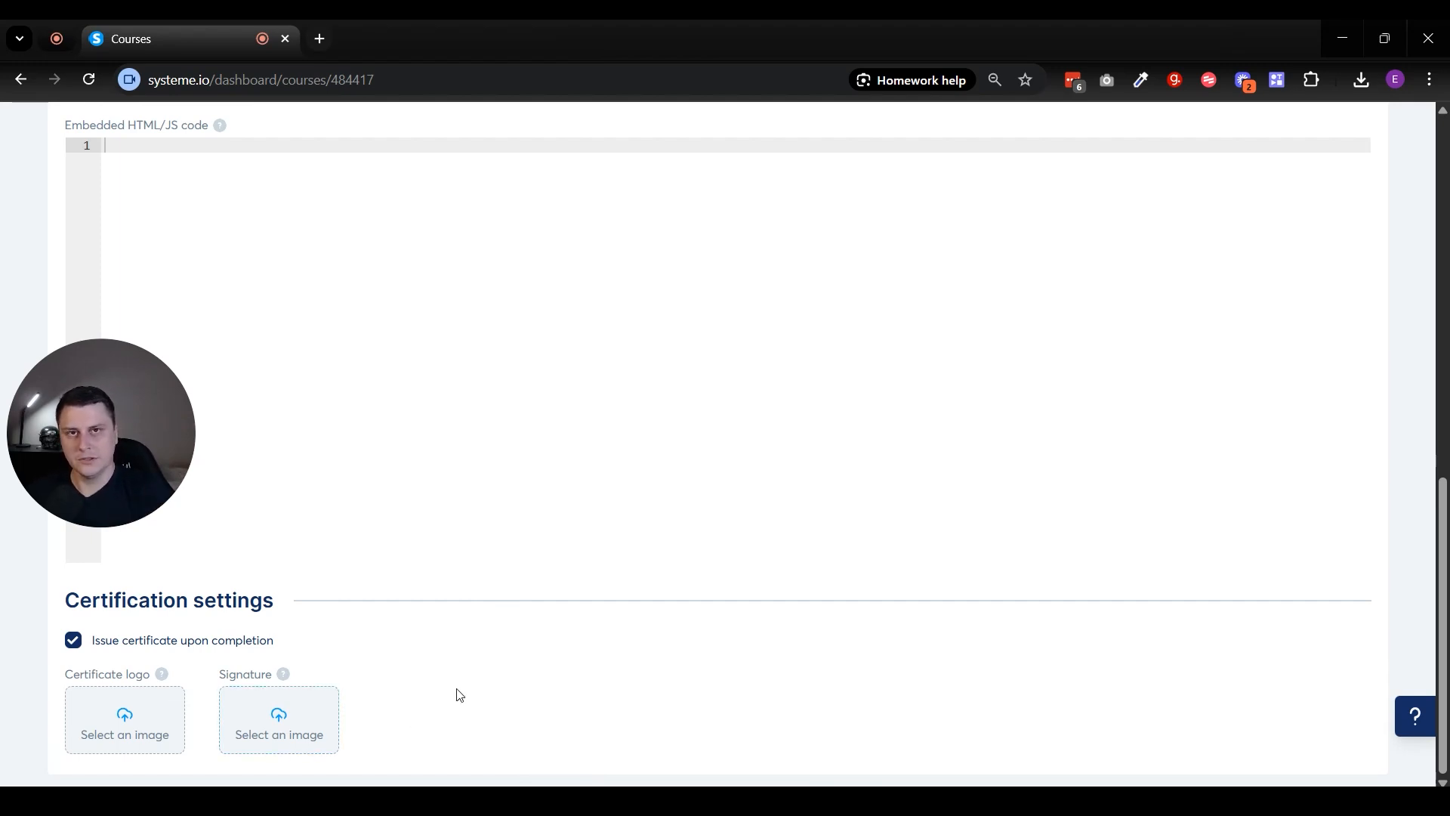
# - Set images.png, the gold CERTIFIED badge, as the certificate logo
pyautogui.click(113, 719)
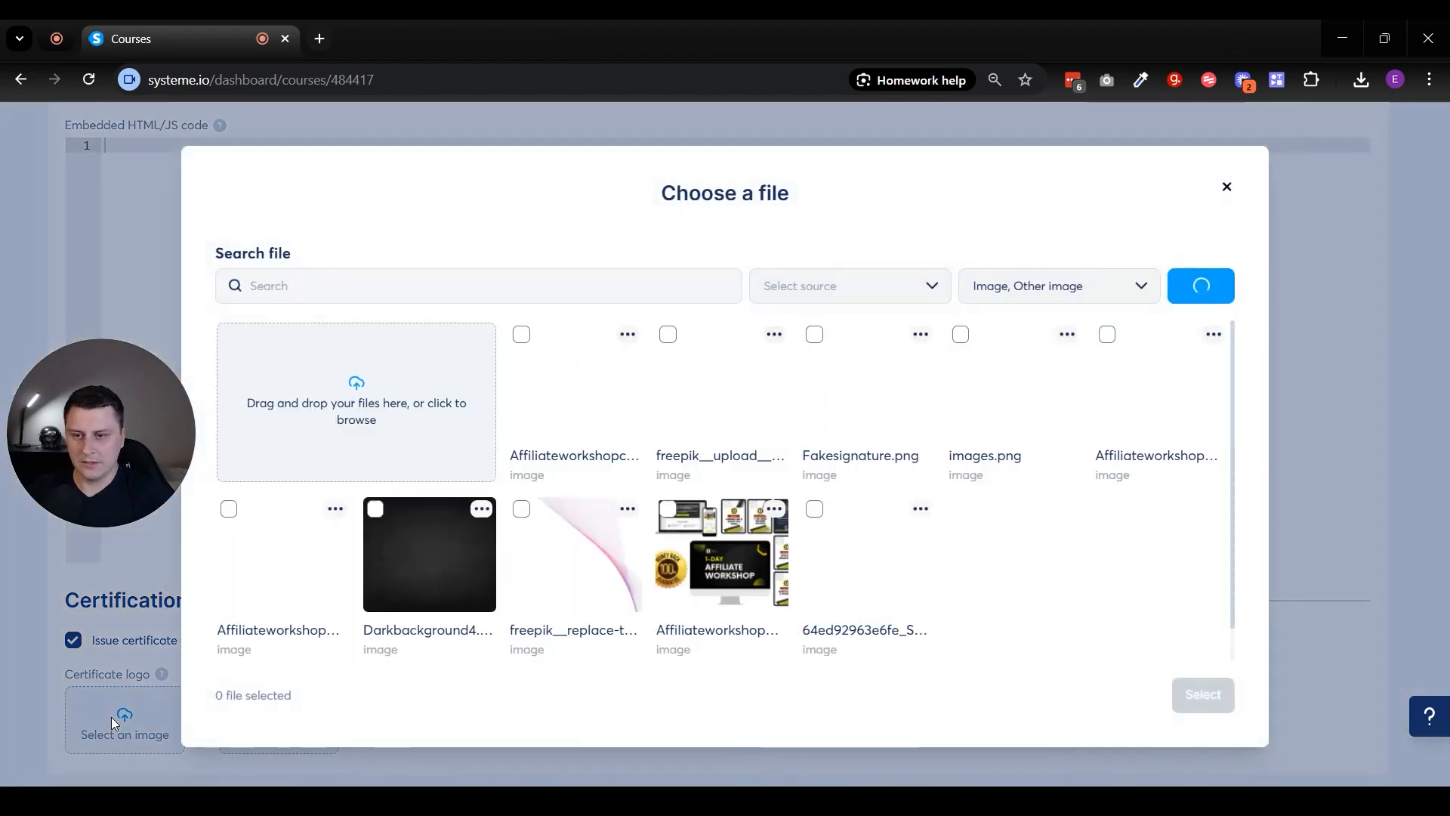
pyautogui.click(774, 334)
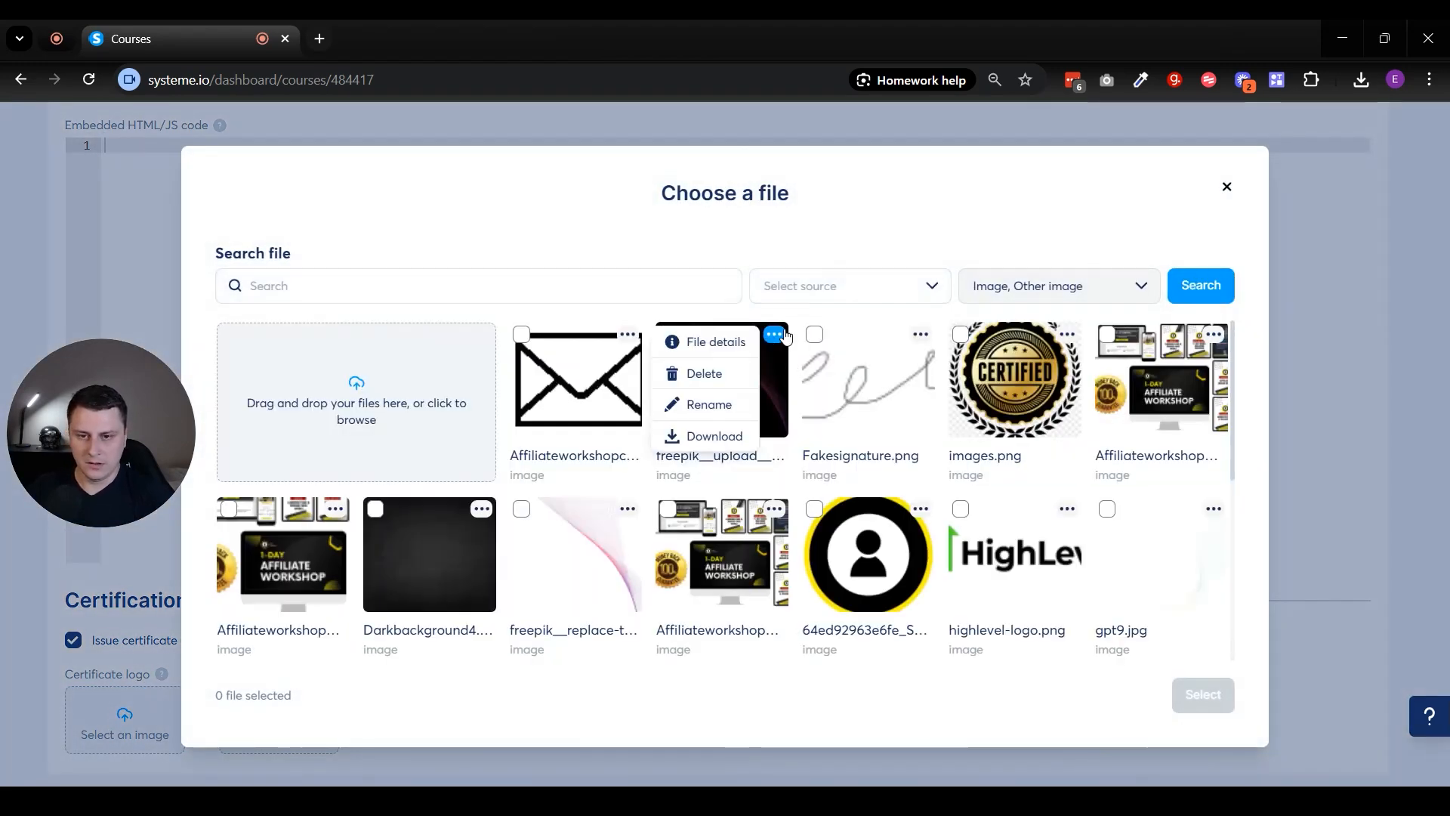
pyautogui.click(1067, 334)
pyautogui.click(961, 334)
pyautogui.click(1204, 694)
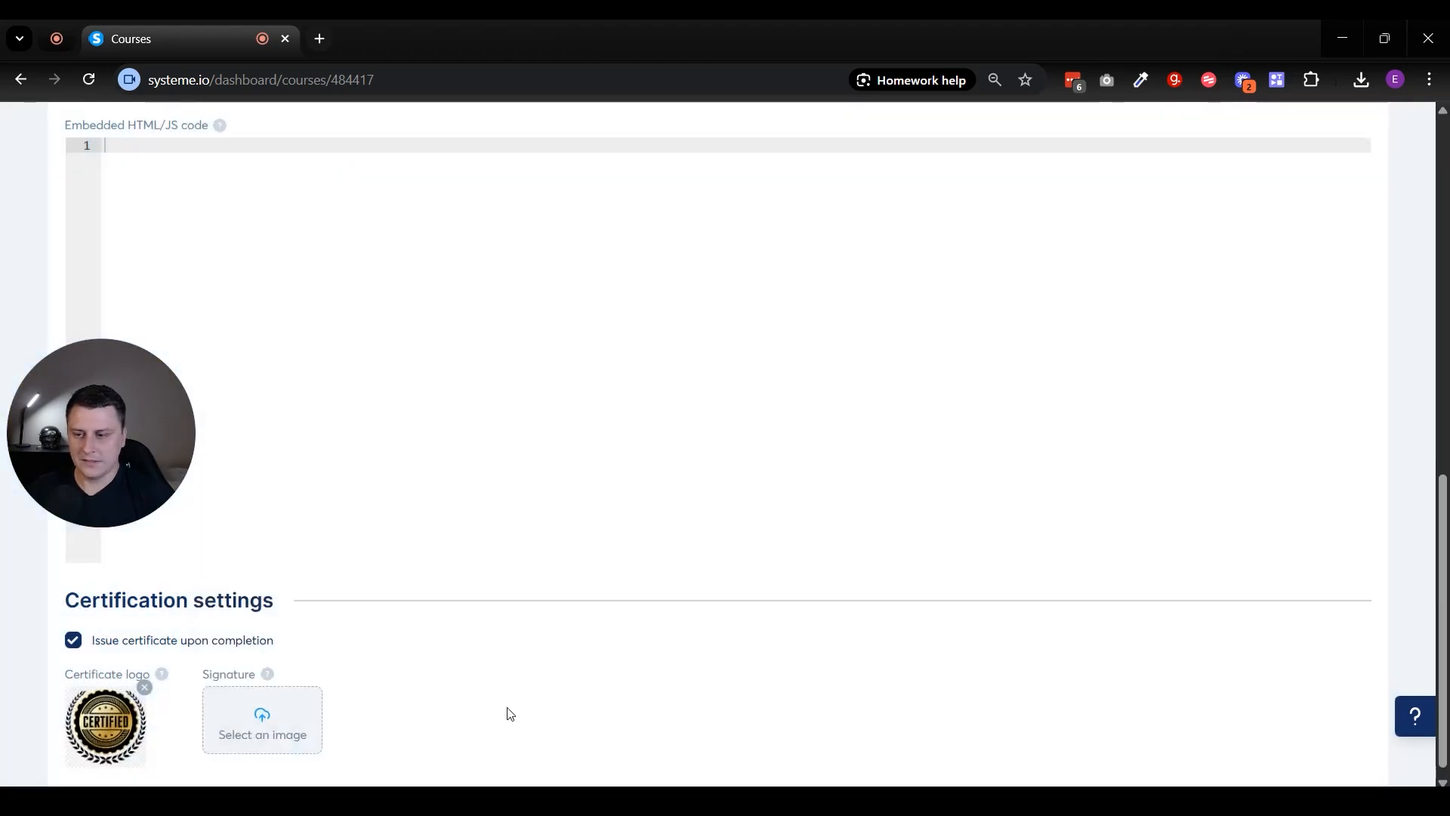
# - Set Fakesignature.png from the file library as the certificate's signature image
pyautogui.click(266, 721)
pyautogui.click(816, 337)
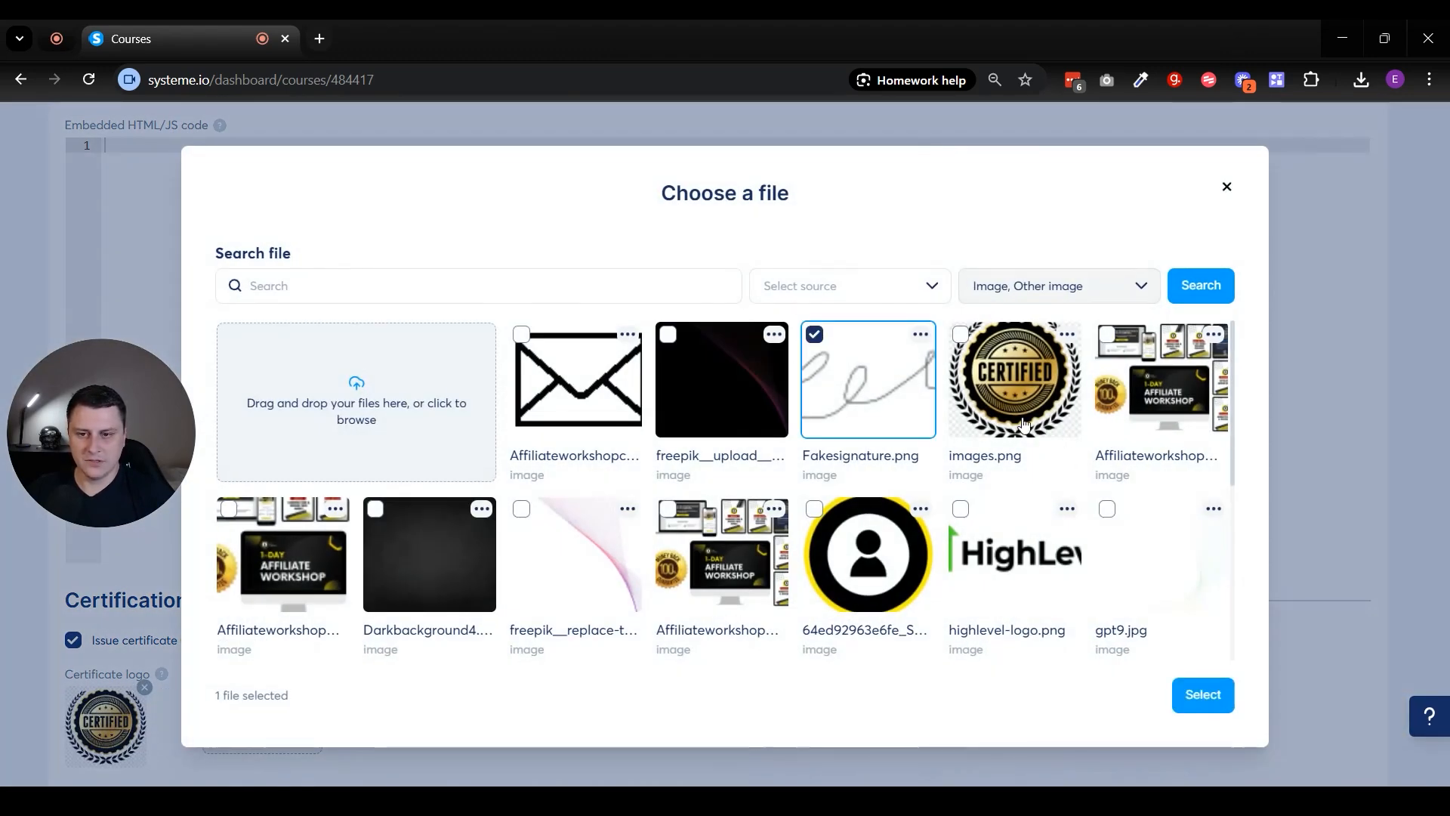
pyautogui.click(1224, 699)
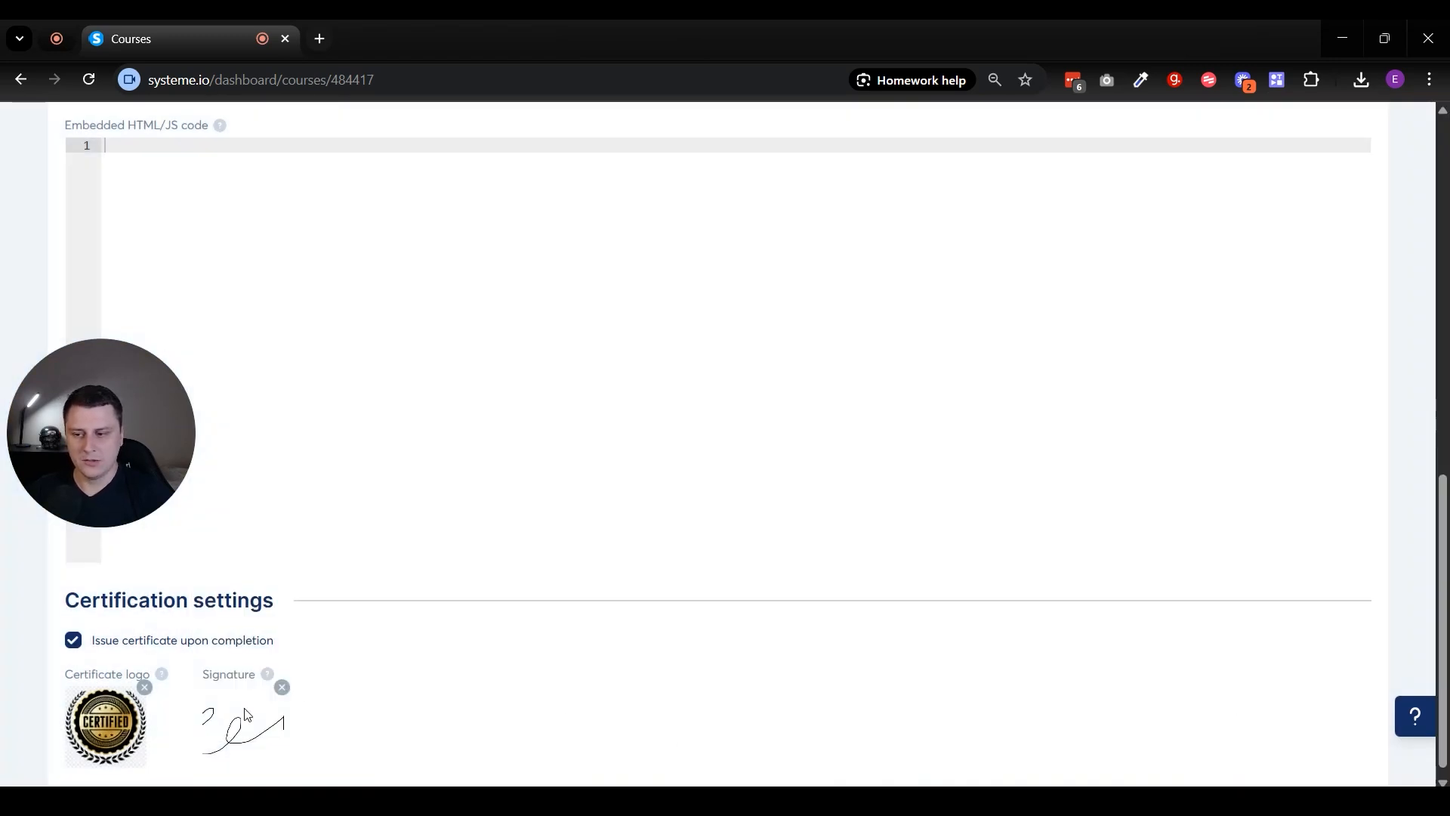
# - Remove the signature image from the certification settings and choose Fakesignature.png again
pyautogui.click(281, 687)
pyautogui.click(262, 707)
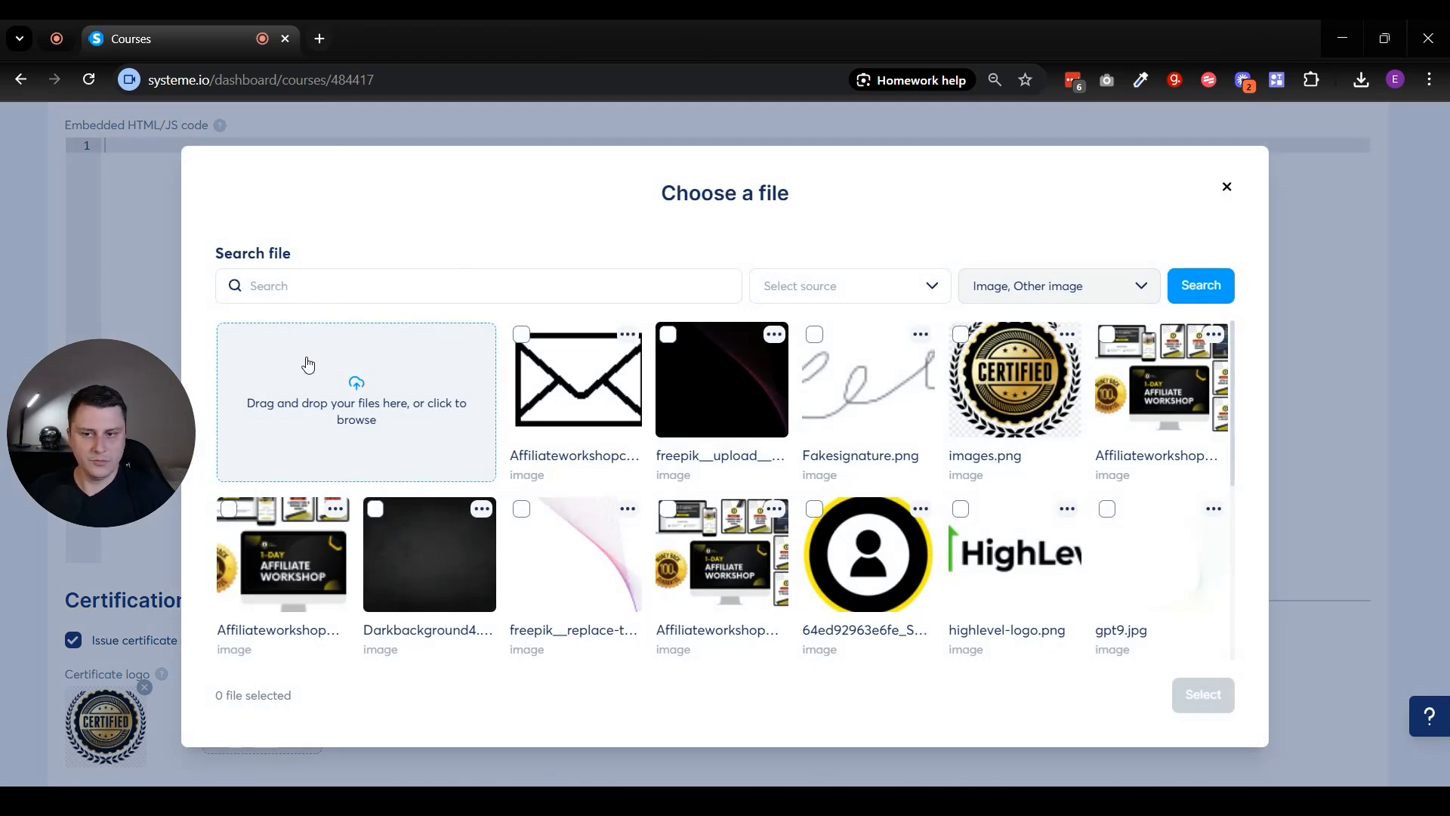
pyautogui.click(815, 336)
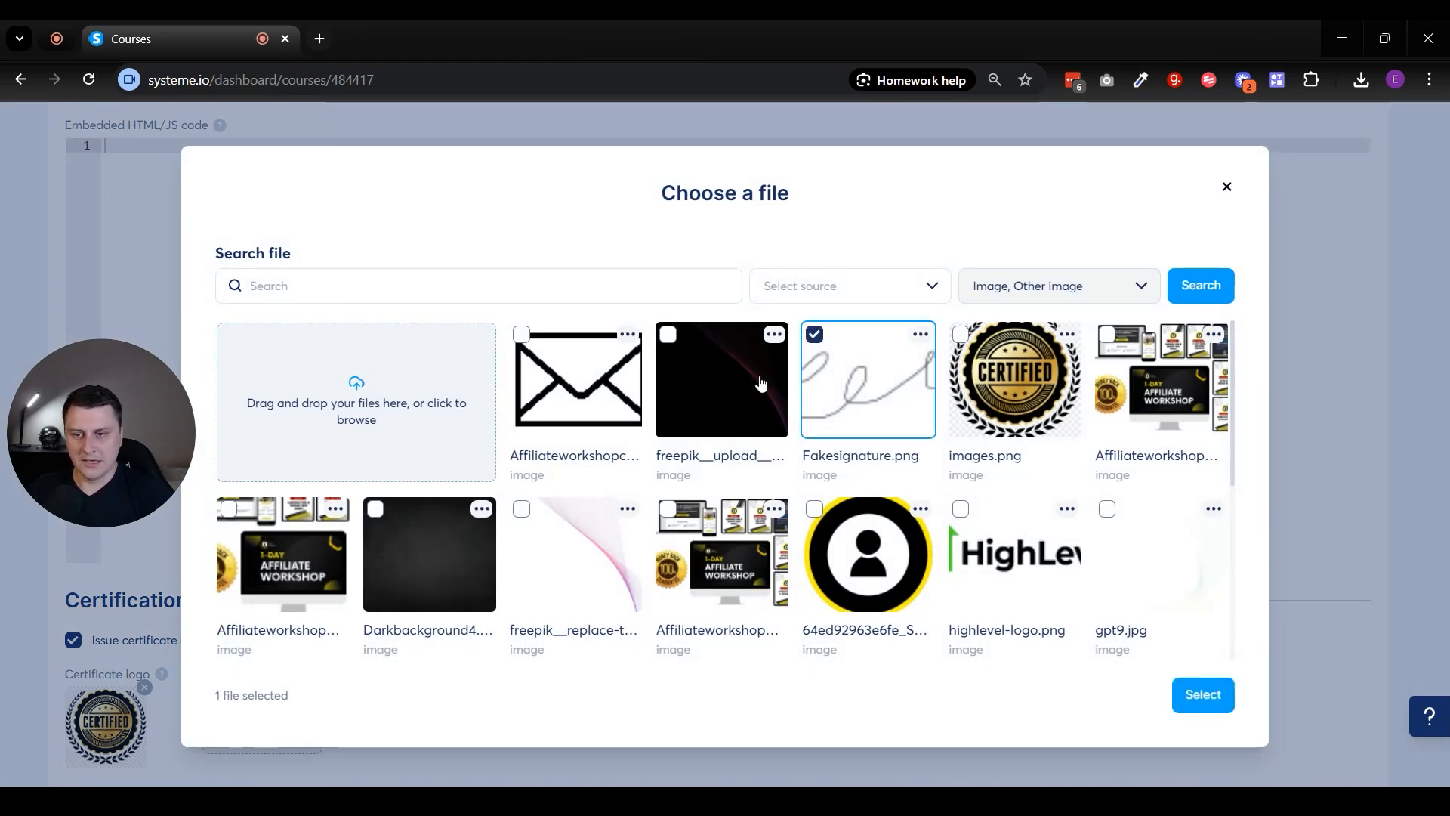
pyautogui.click(1197, 691)
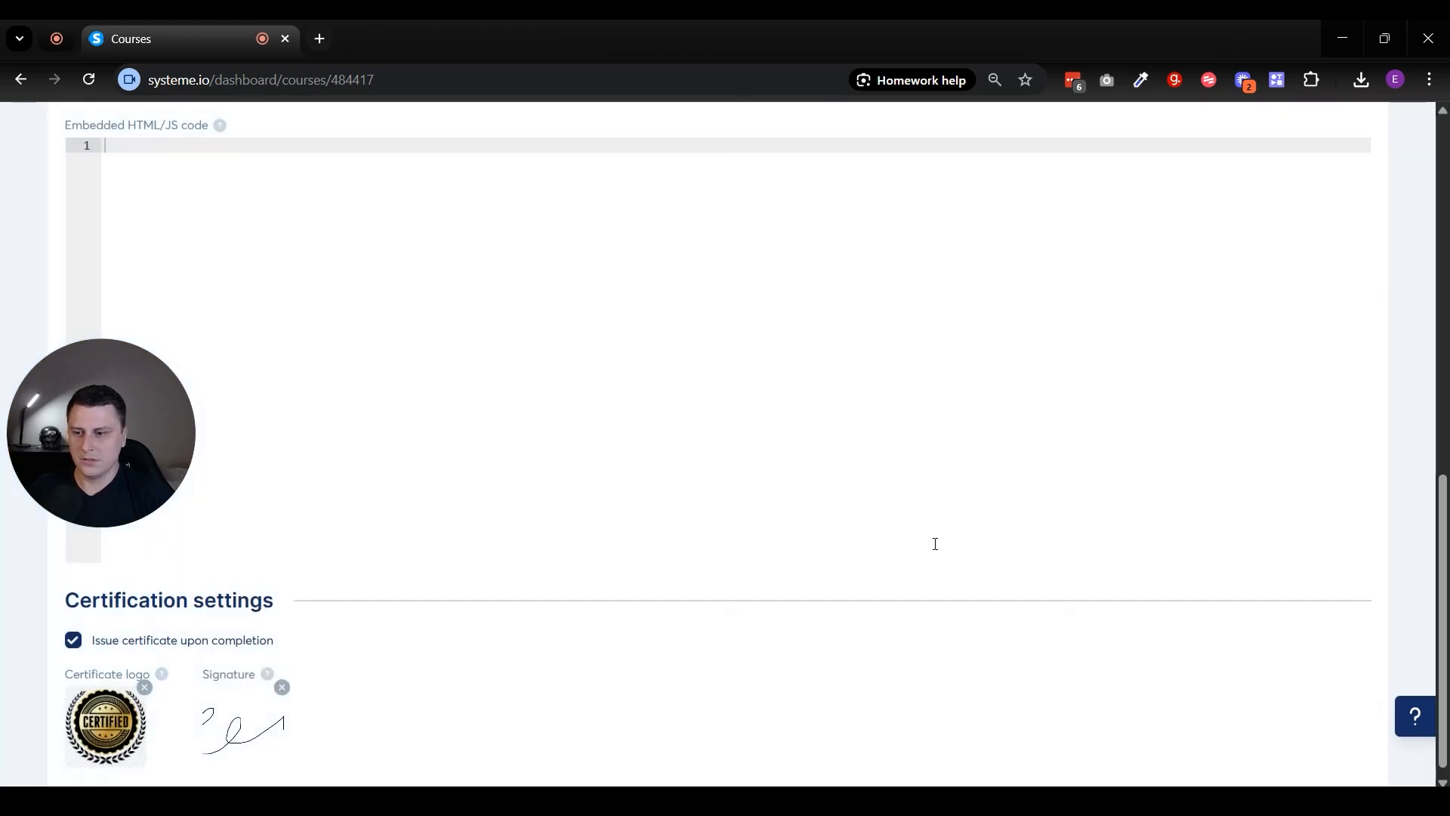
# - Save the Certification course settings with the certificate options
pyautogui.scroll(-1, 830, 573)
pyautogui.scroll(10, 1209, 670)
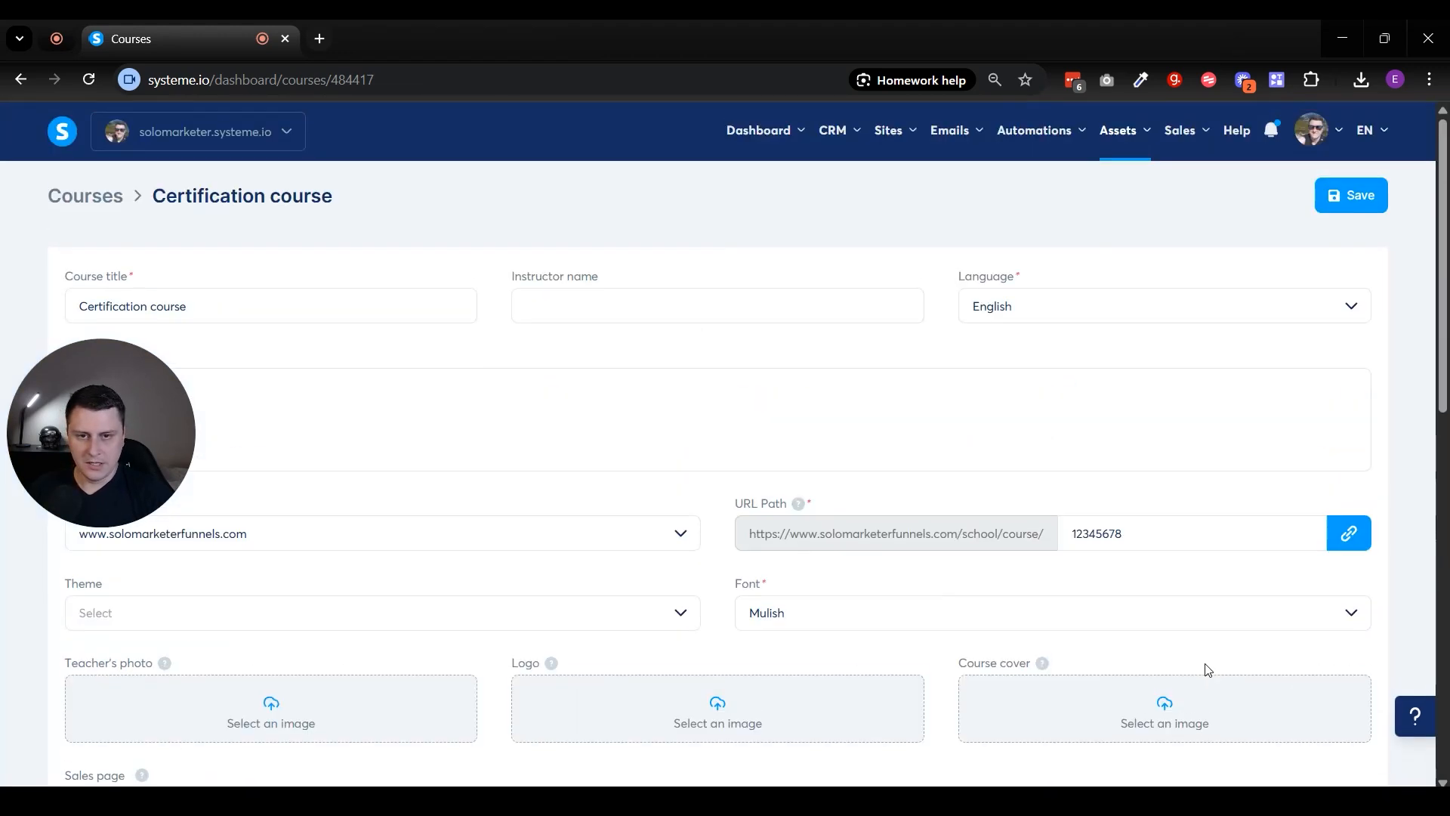
pyautogui.click(1352, 195)
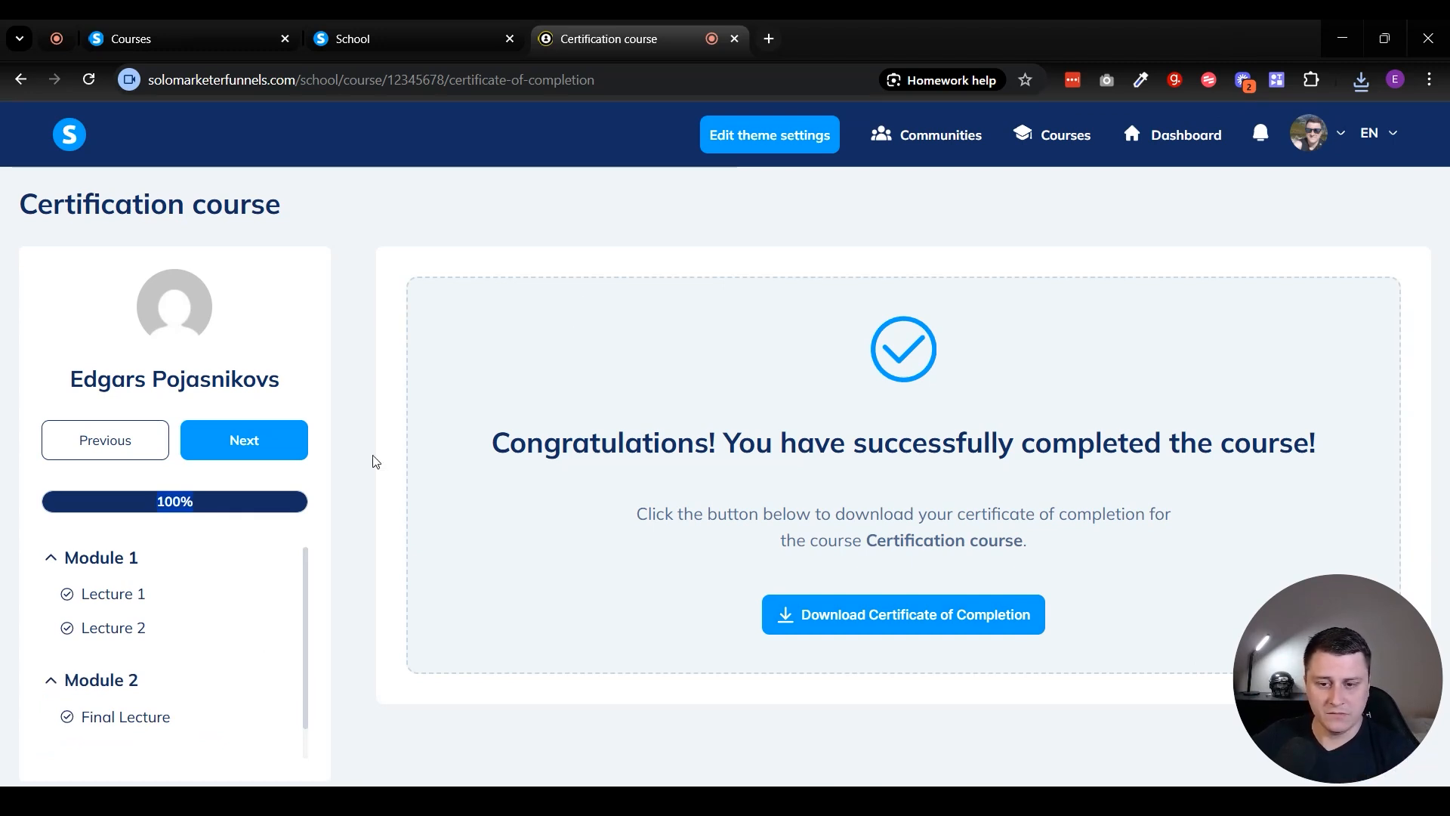
# - Review the student's course completion page and the certificate award email, and return to the course curriculum
pyautogui.scroll(-1, 121, 642)
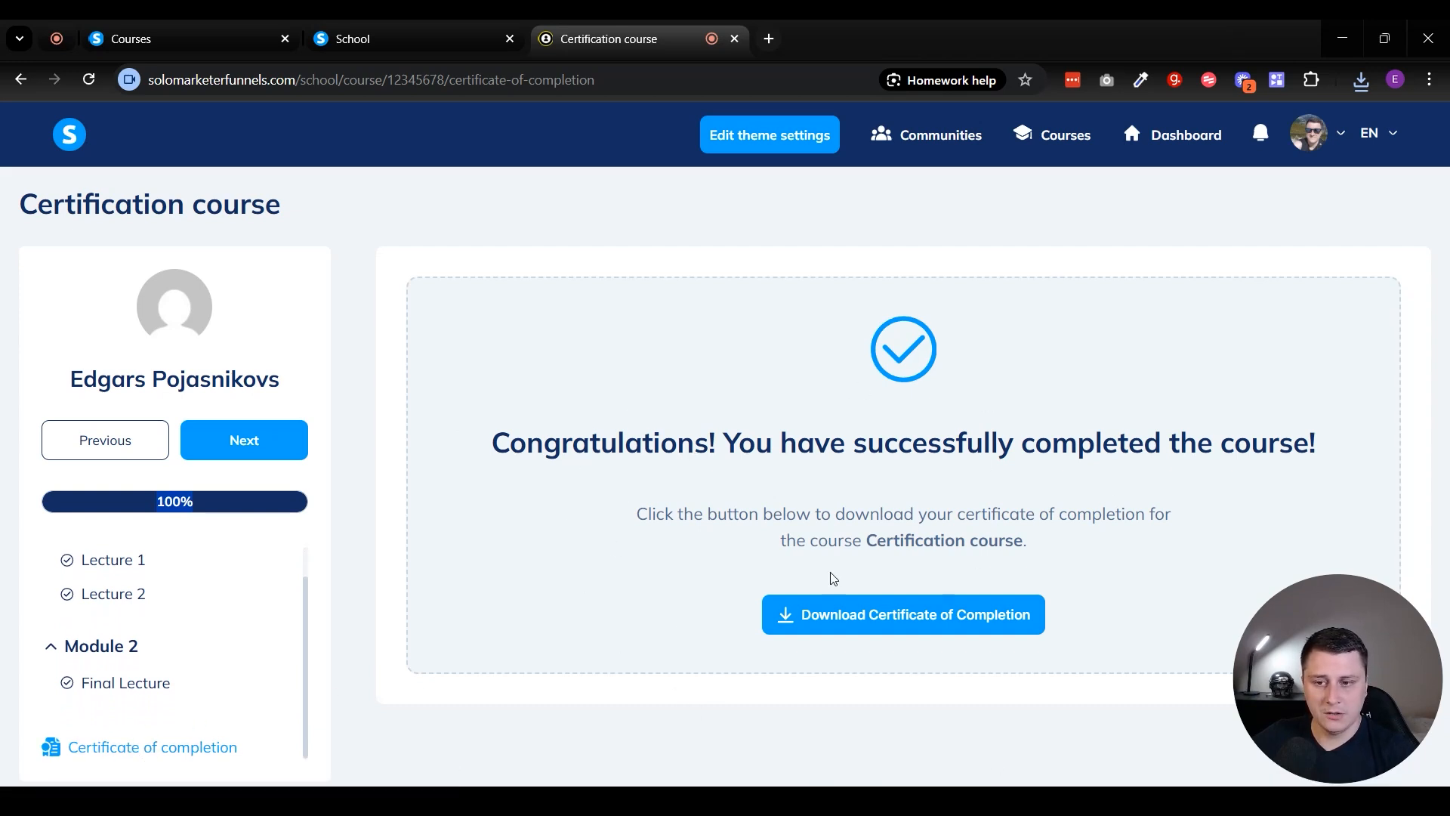
pyautogui.moveTo(508, 475); pyautogui.dragTo(1136, 493)
pyautogui.click(1021, 498)
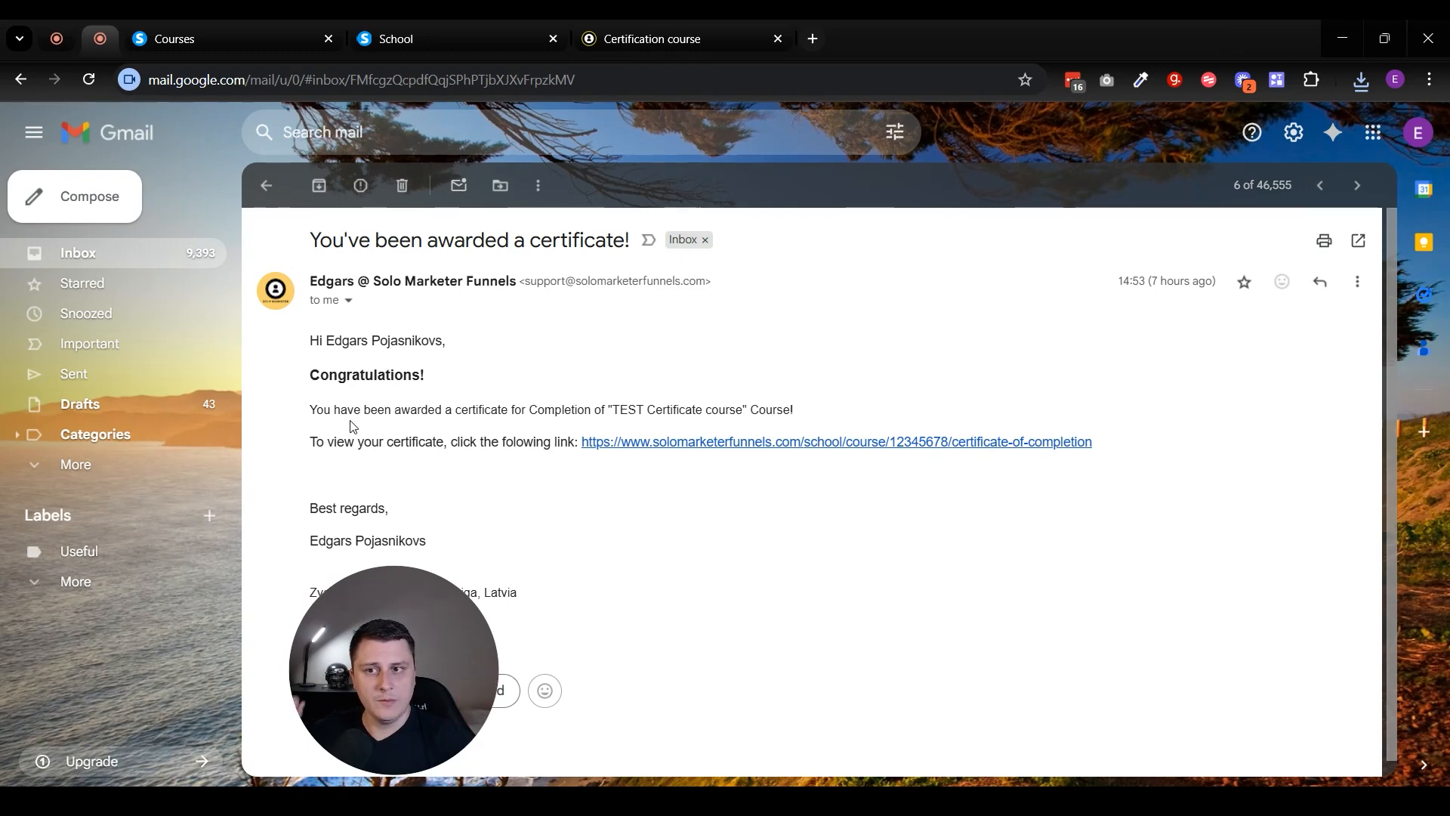
pyautogui.click(225, 22)
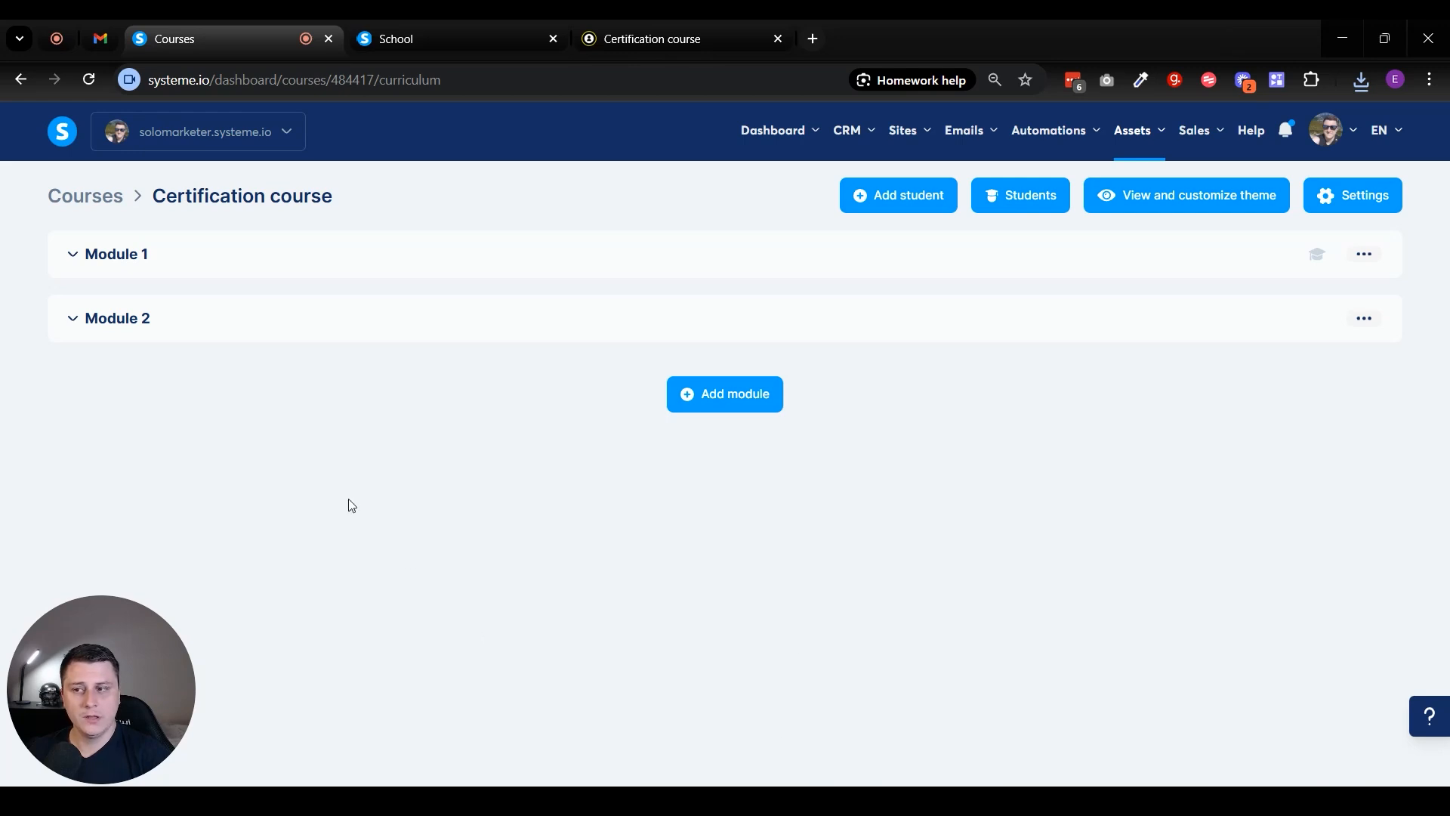
# - Expand Module 1 and Module 2 in the course curriculum and create a quiz for Module 2
pyautogui.click(89, 254)
pyautogui.click(1366, 255)
pyautogui.click(1364, 304)
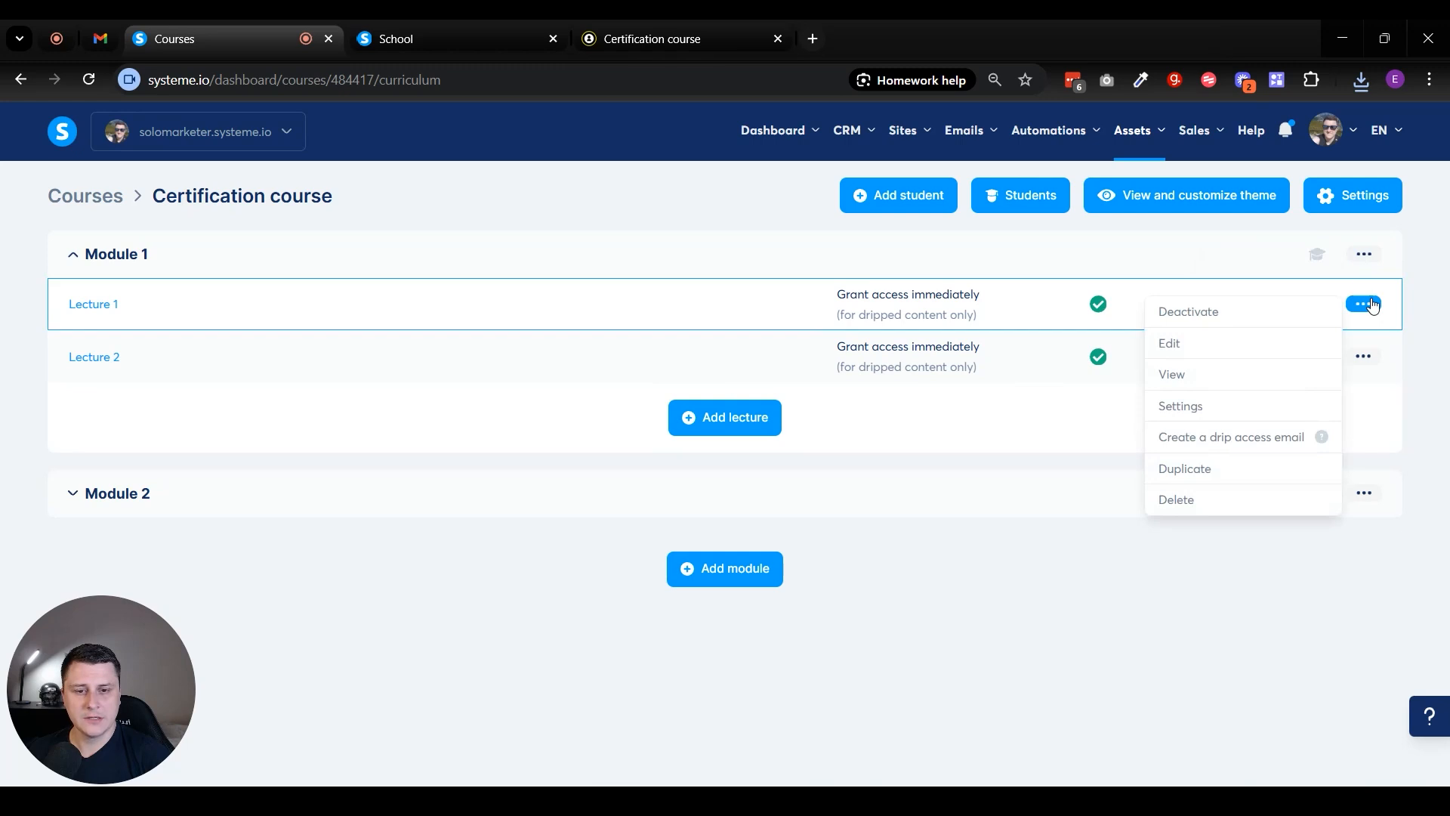
pyautogui.click(1364, 254)
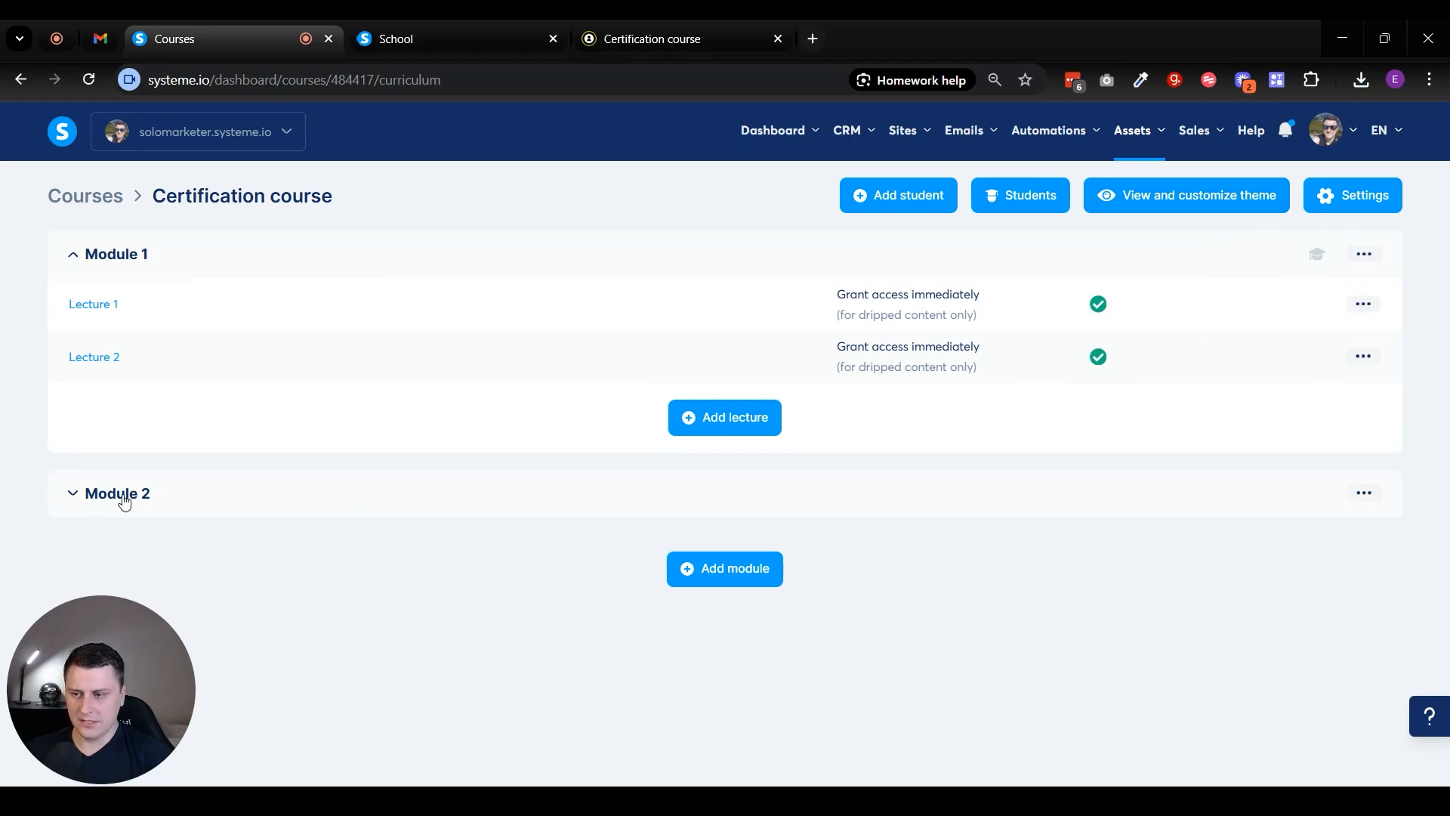
pyautogui.click(121, 495)
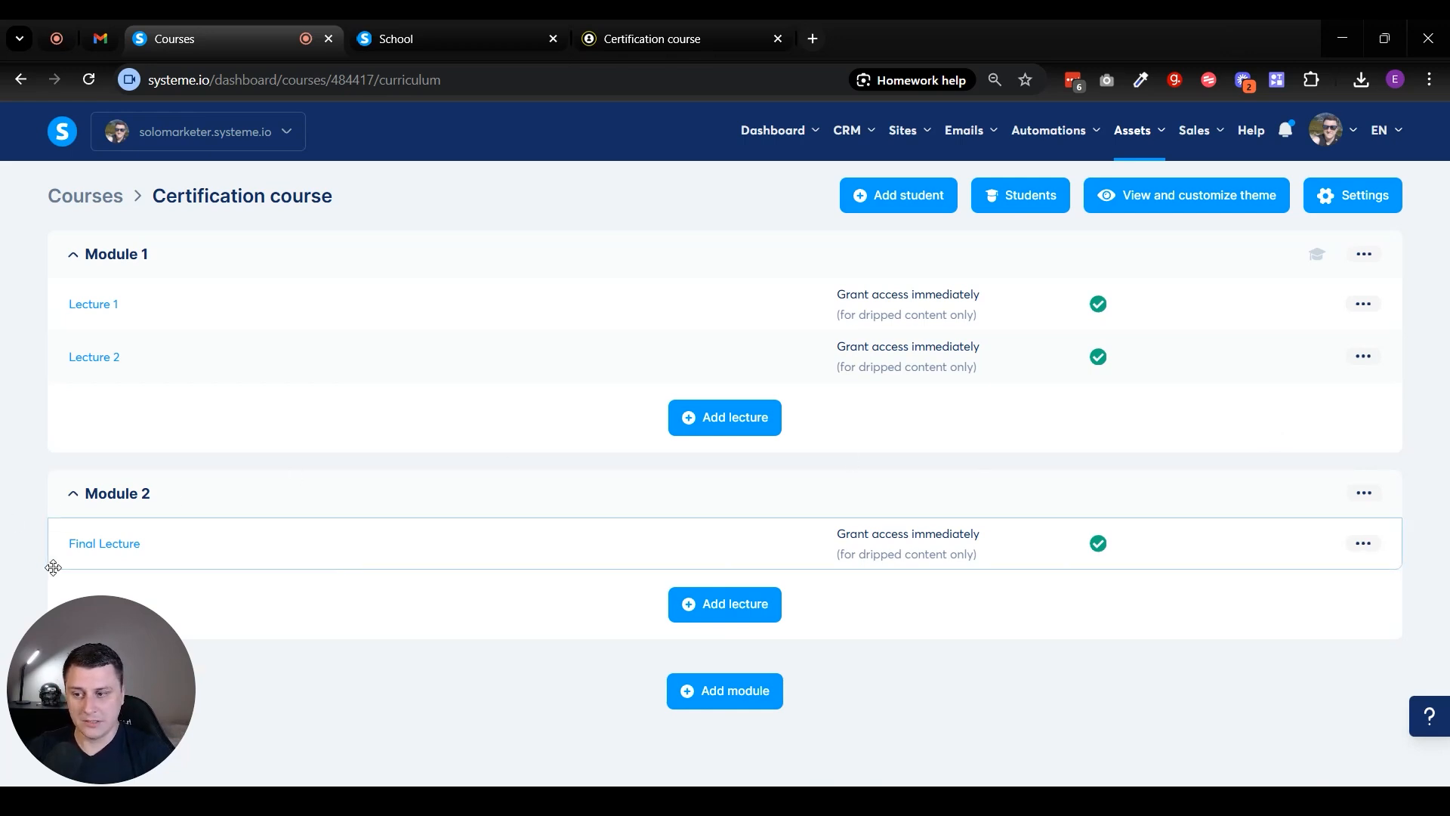
pyautogui.click(1375, 500)
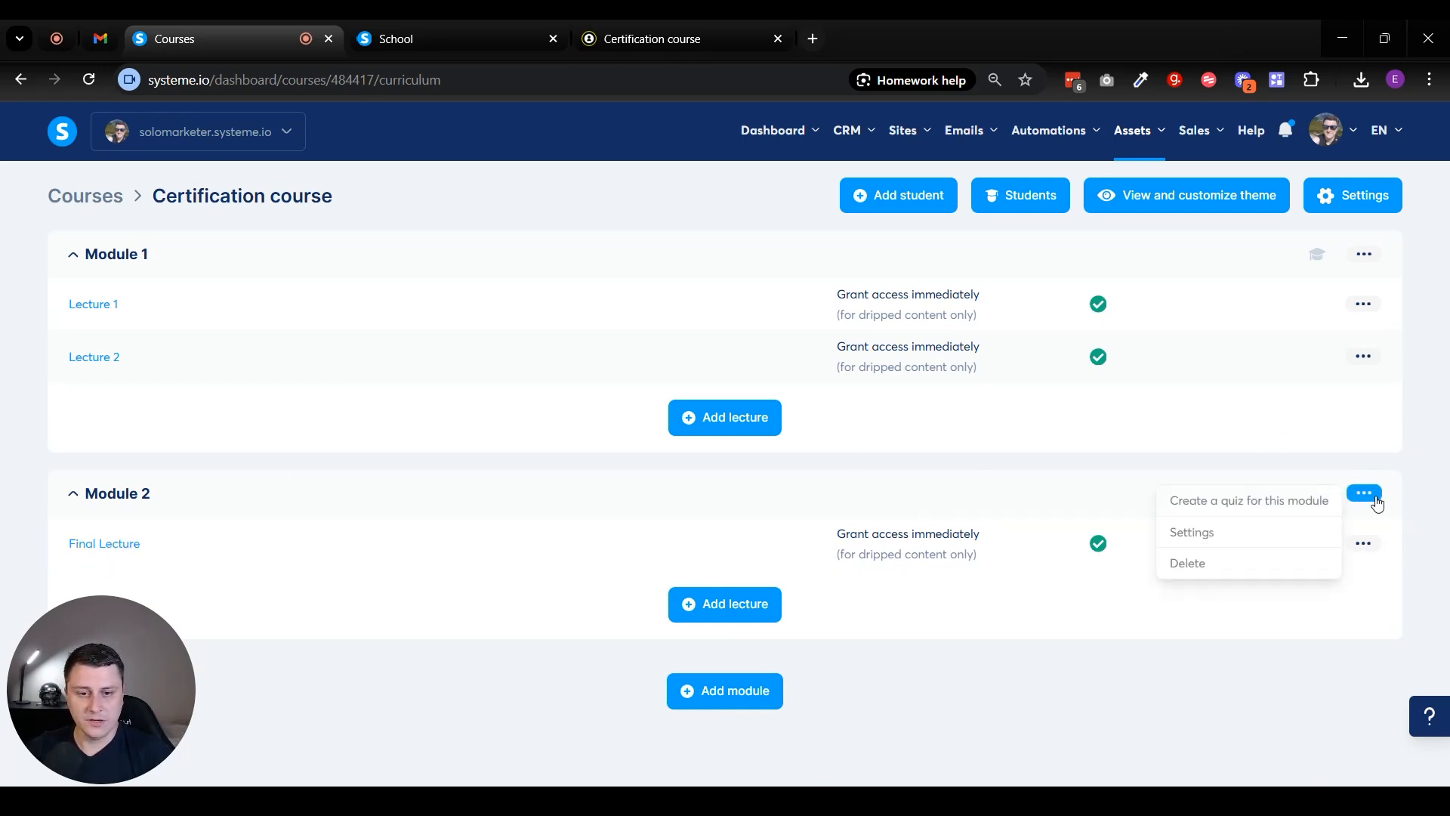
pyautogui.click(1272, 510)
pyautogui.click(939, 499)
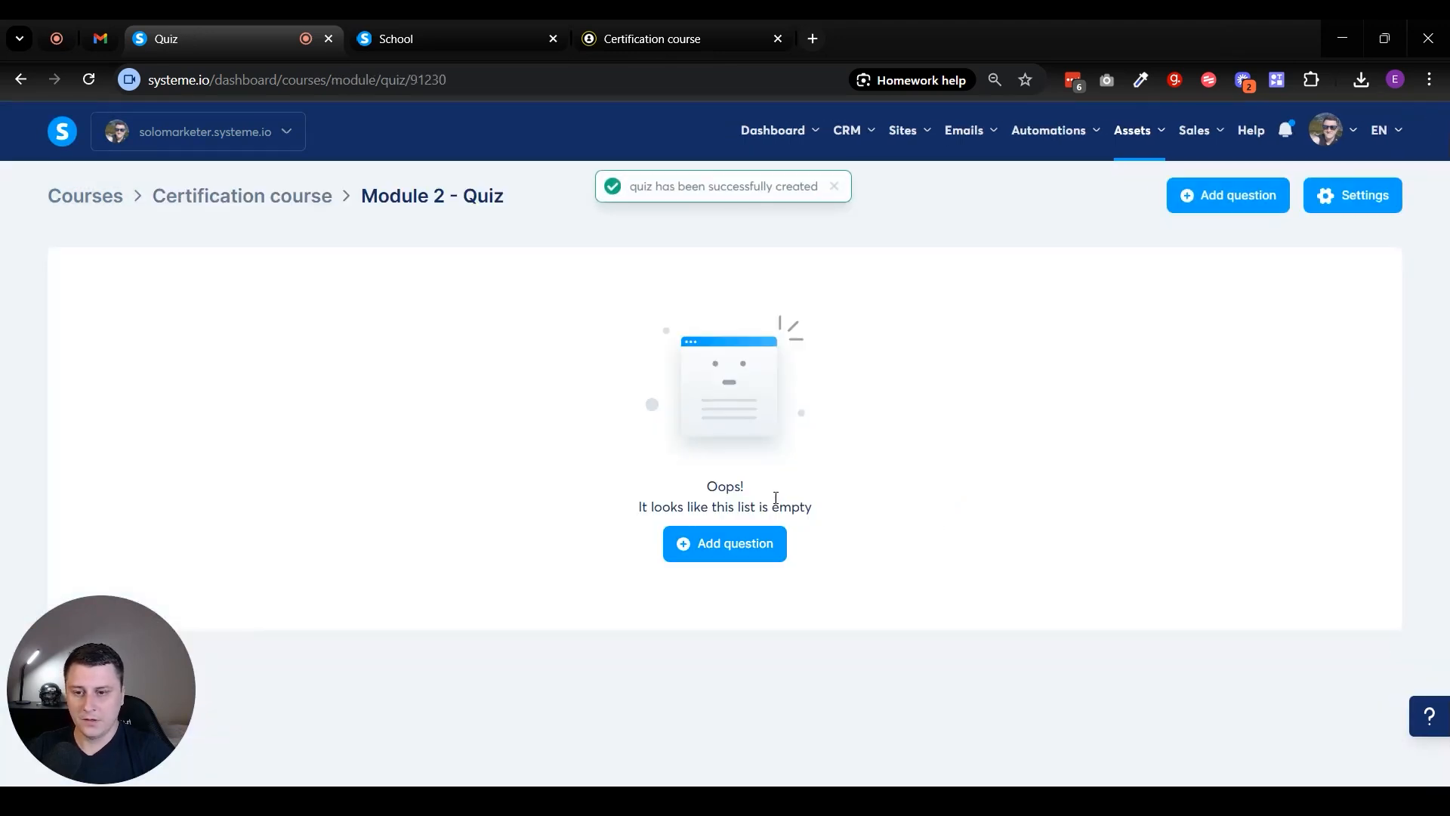
# - Add a question reading "Final question" to the Module 2 quiz and expand it to show its answers
pyautogui.click(759, 544)
pyautogui.write('Final question')
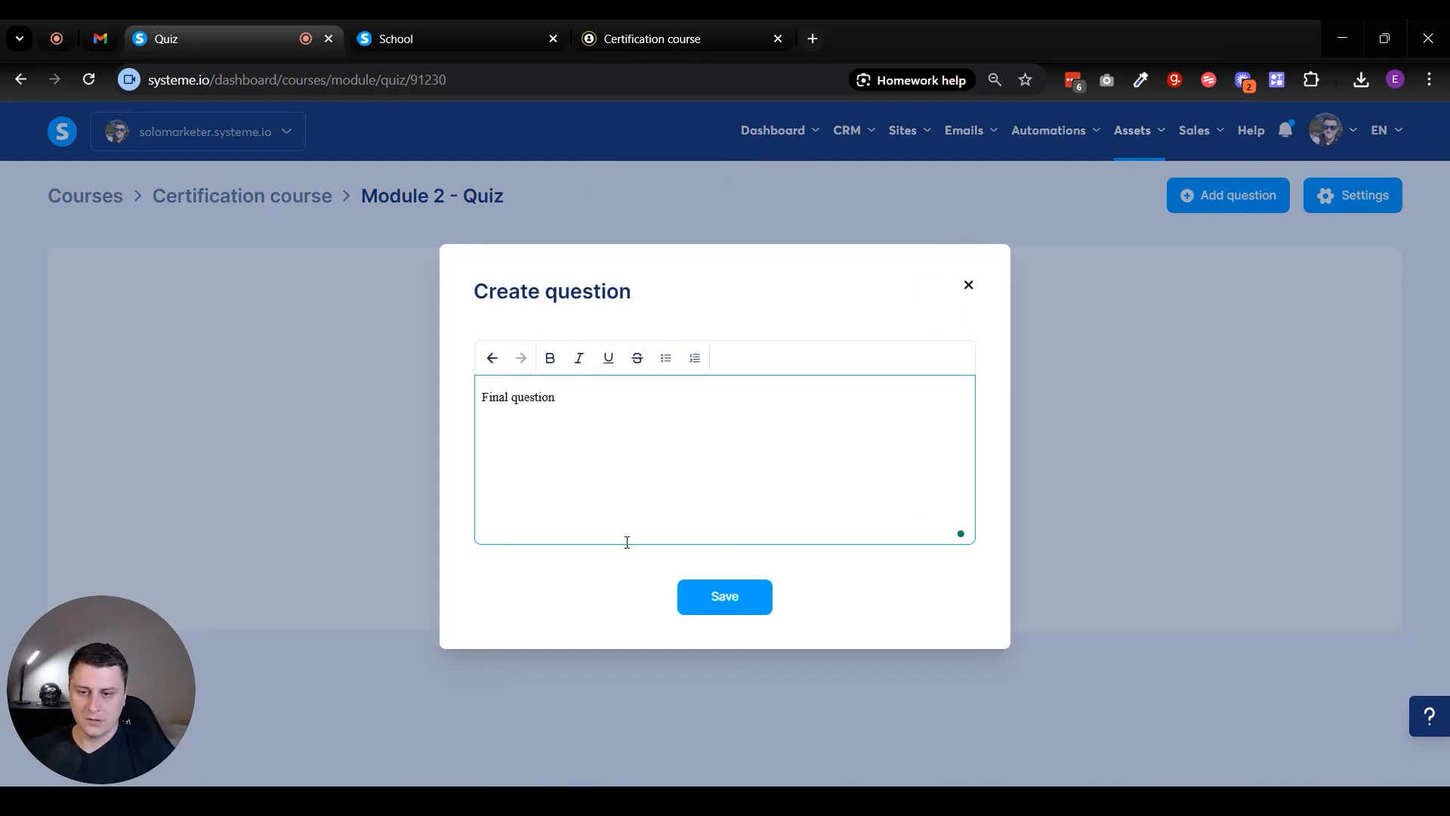
pyautogui.click(727, 599)
pyautogui.click(147, 268)
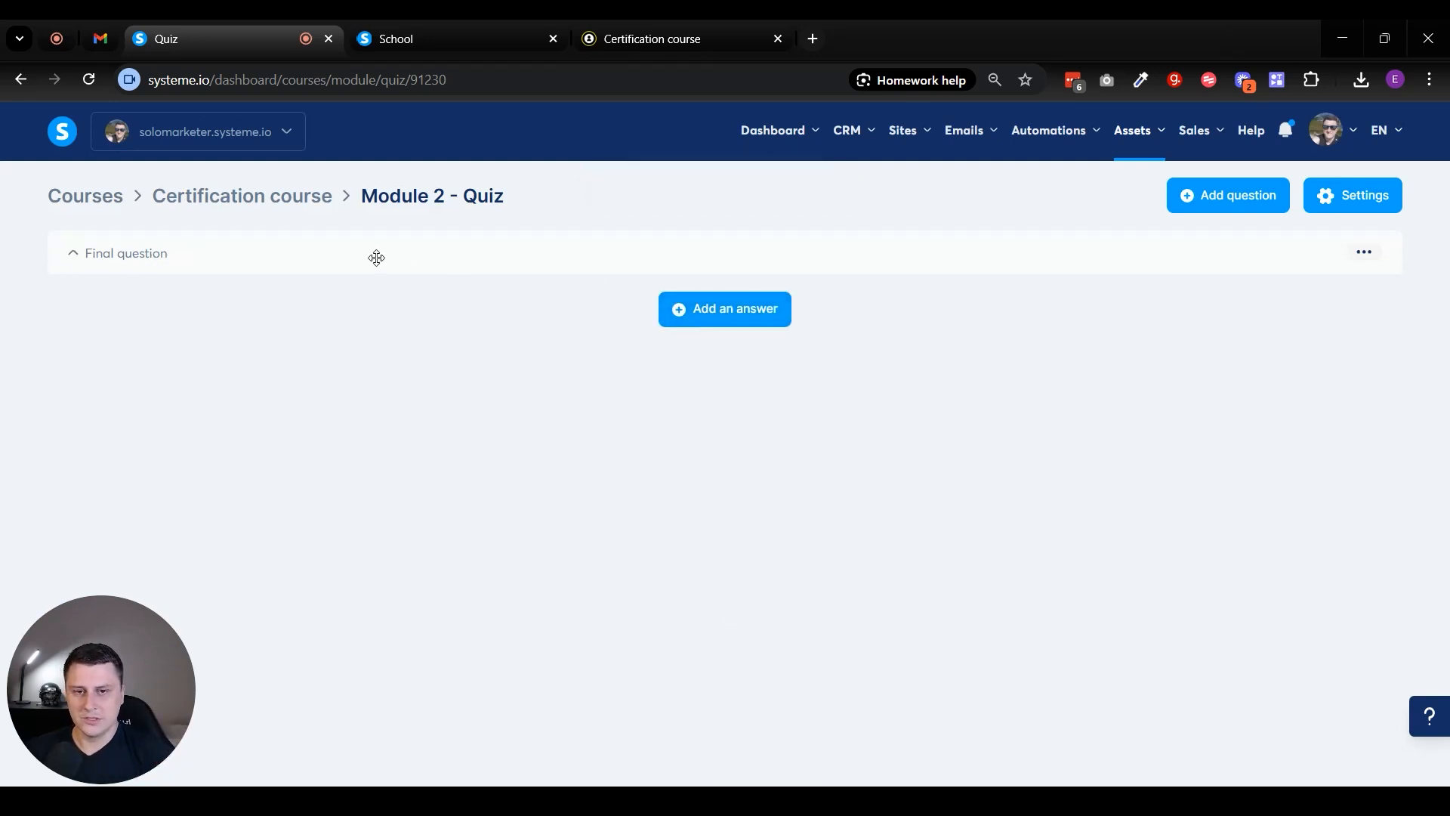
# - Add the answer "Correct answer" to the final question and mark it as the correct one
pyautogui.click(702, 313)
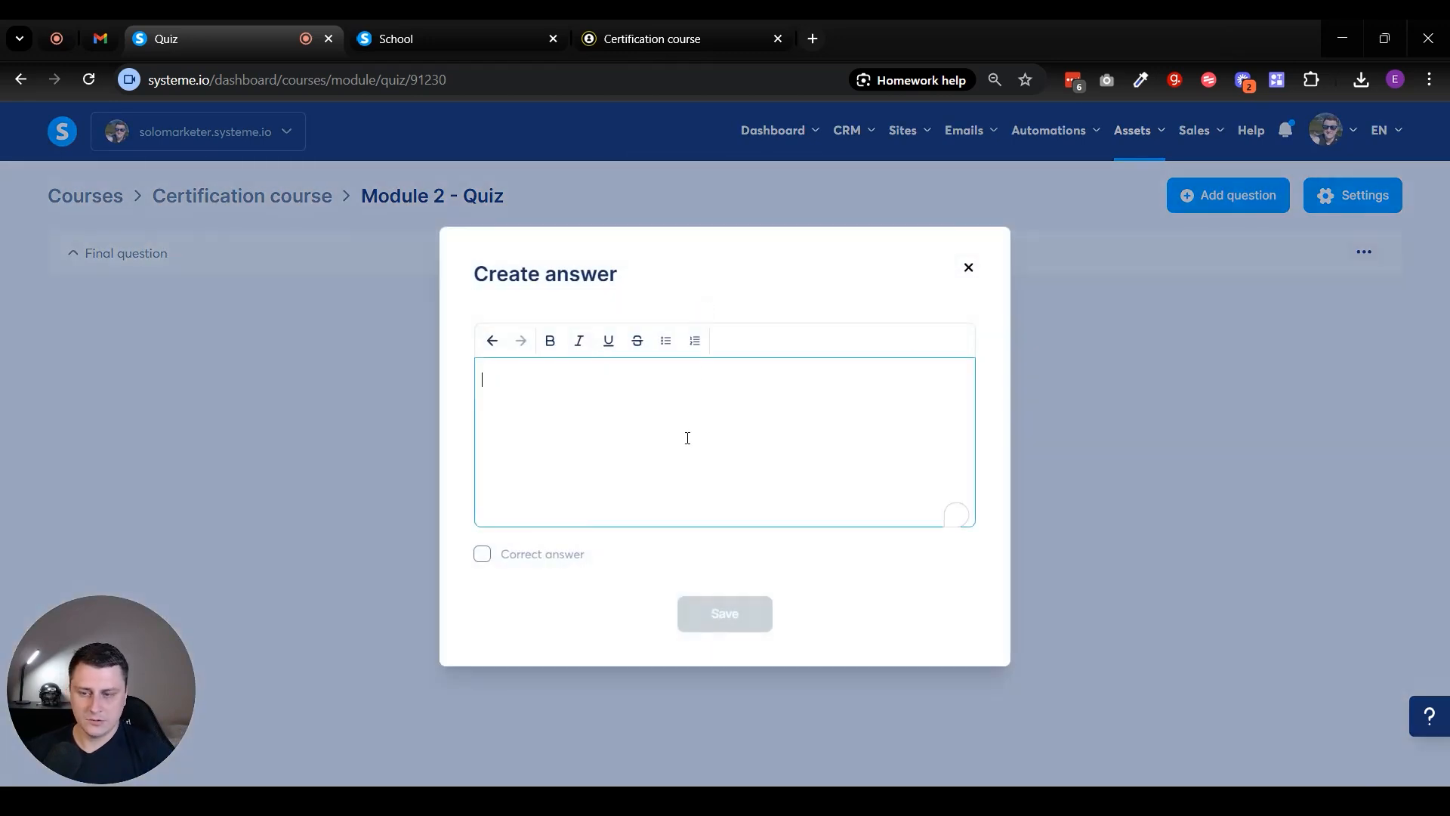
pyautogui.write('Correct answer')
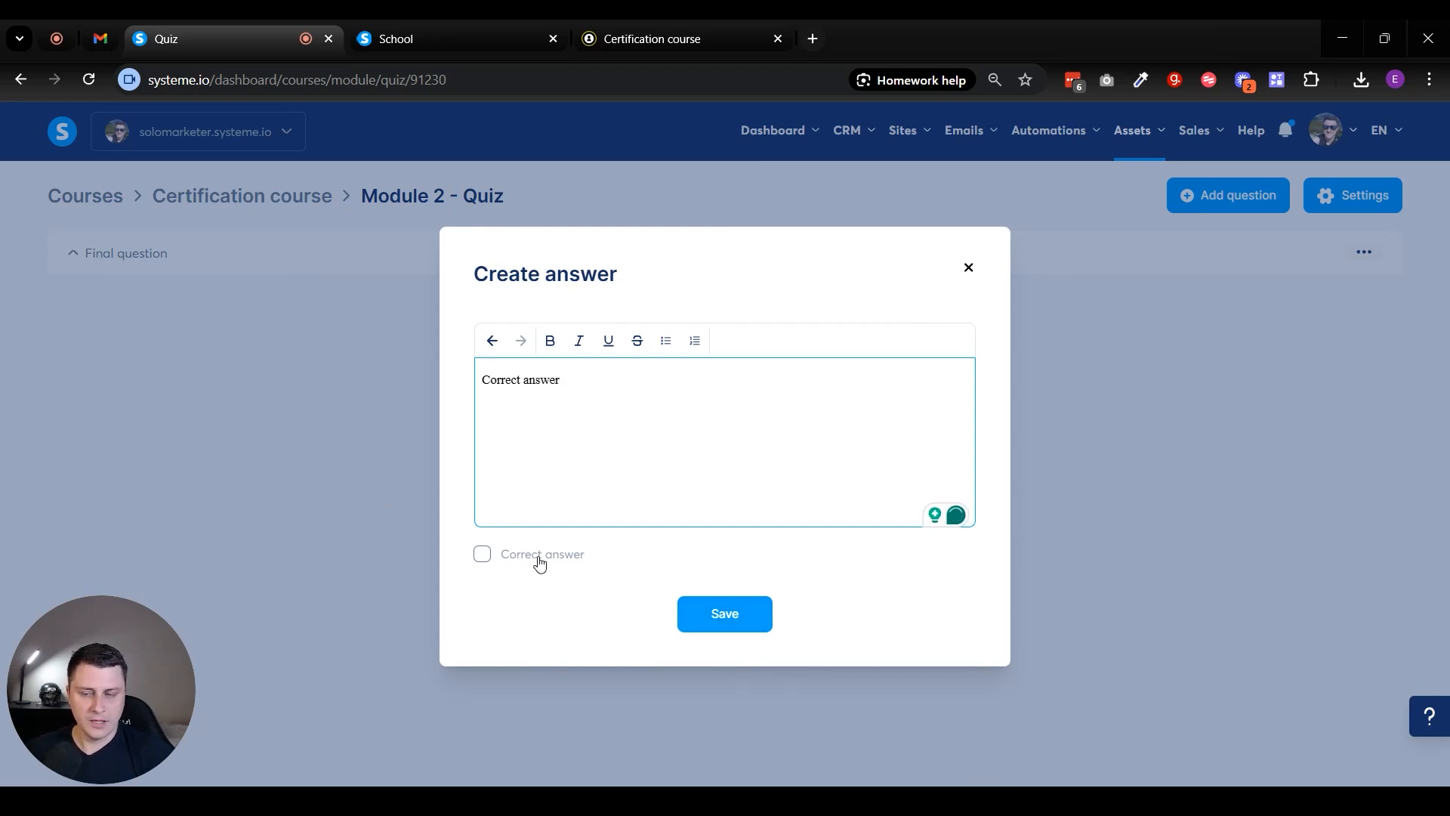
pyautogui.click(539, 563)
pyautogui.click(721, 609)
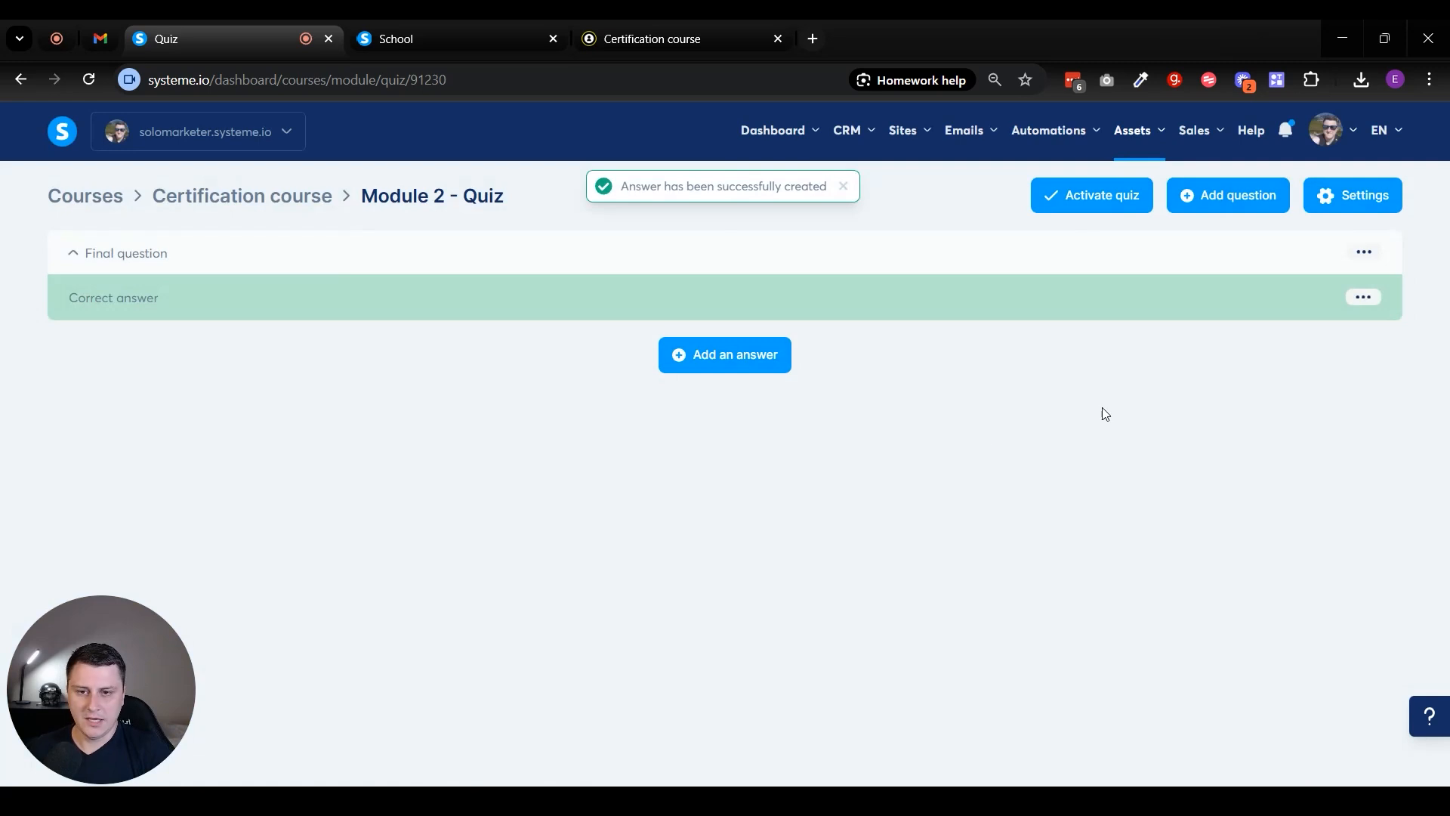
# - Add "Incorrect answer" as a second answer without marking it correct, and activate the Module 2 quiz
pyautogui.click(747, 365)
pyautogui.click(585, 401)
pyautogui.write('Incorrect answer')
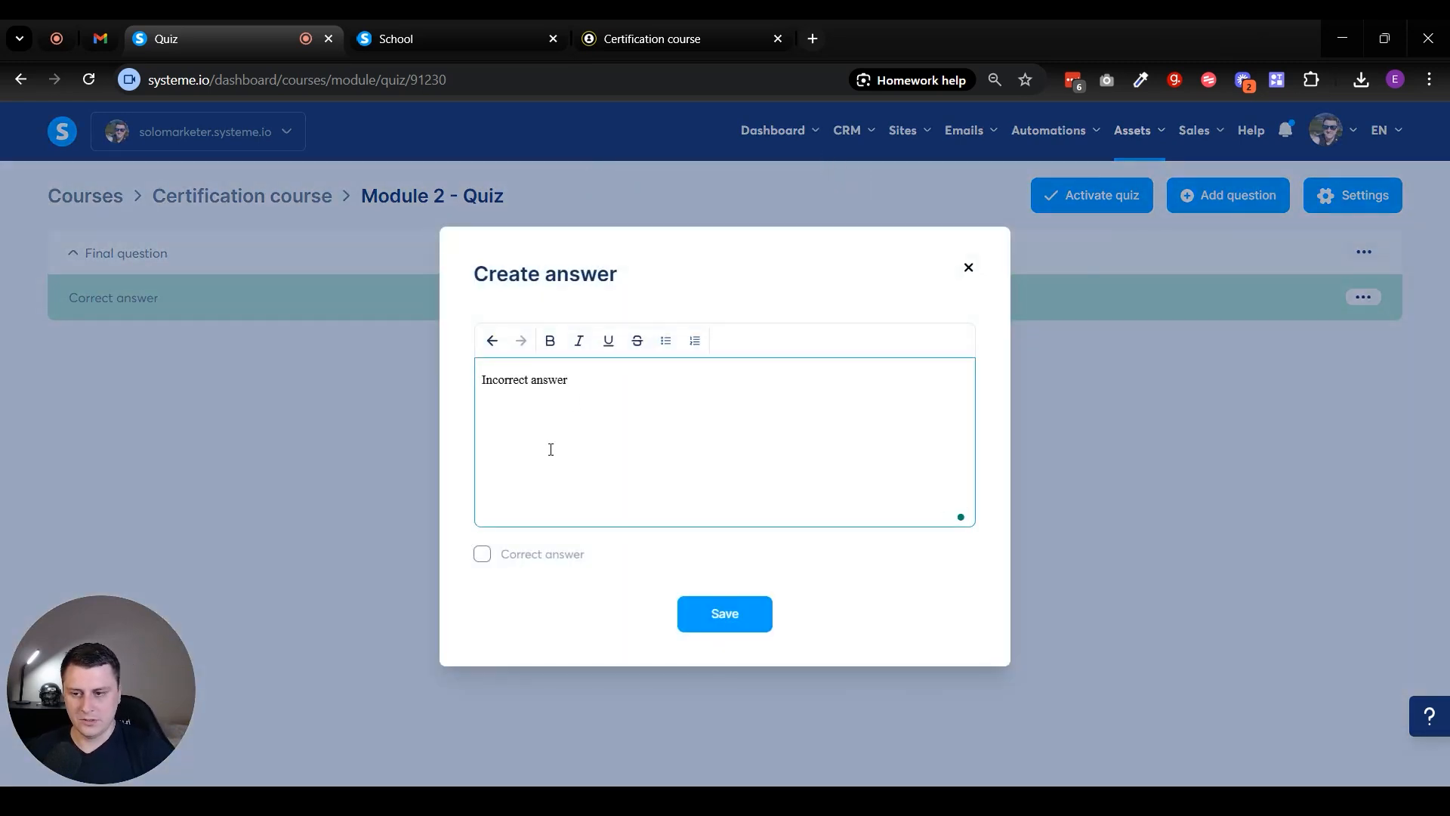
pyautogui.click(749, 602)
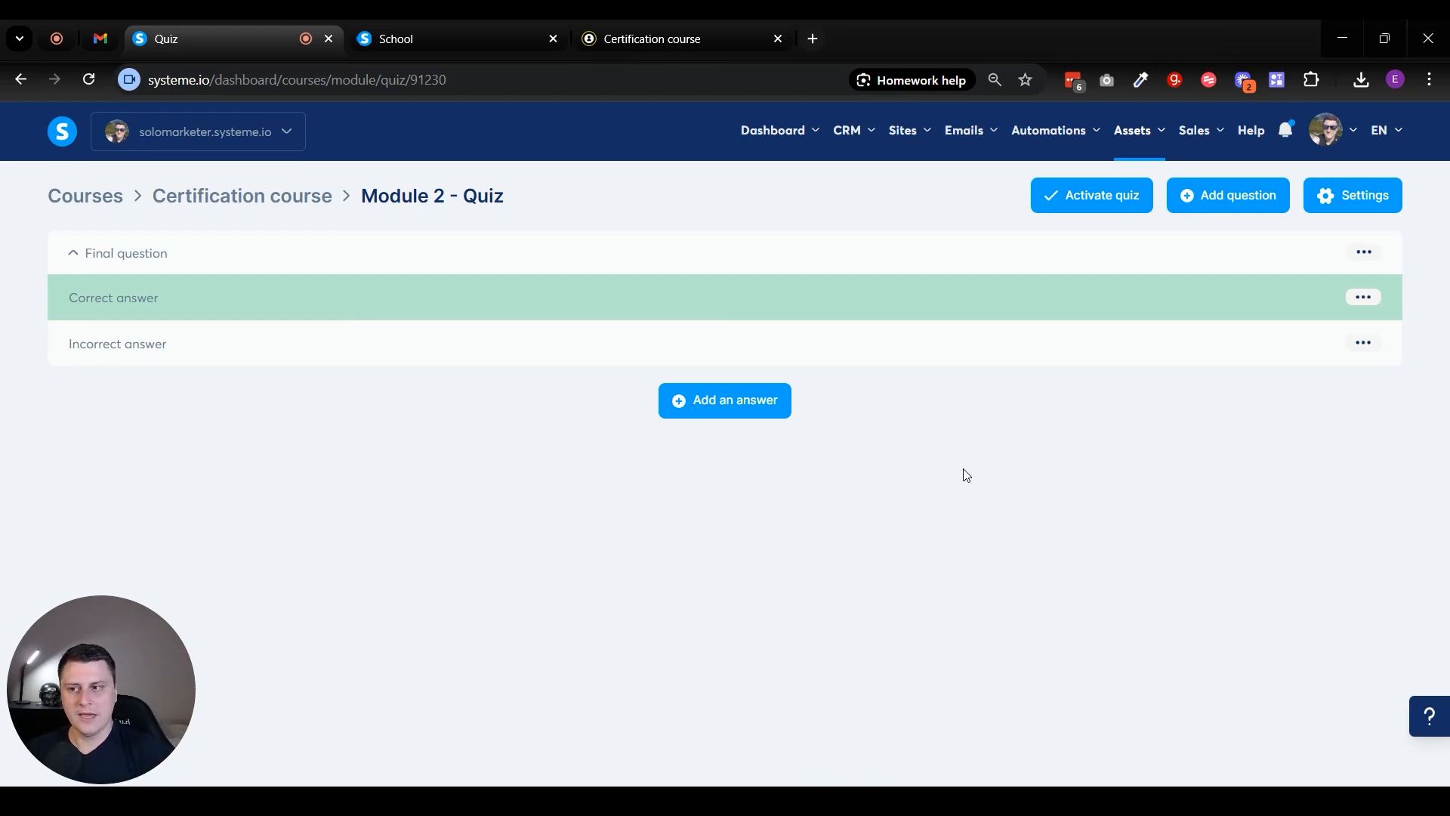
pyautogui.click(1085, 202)
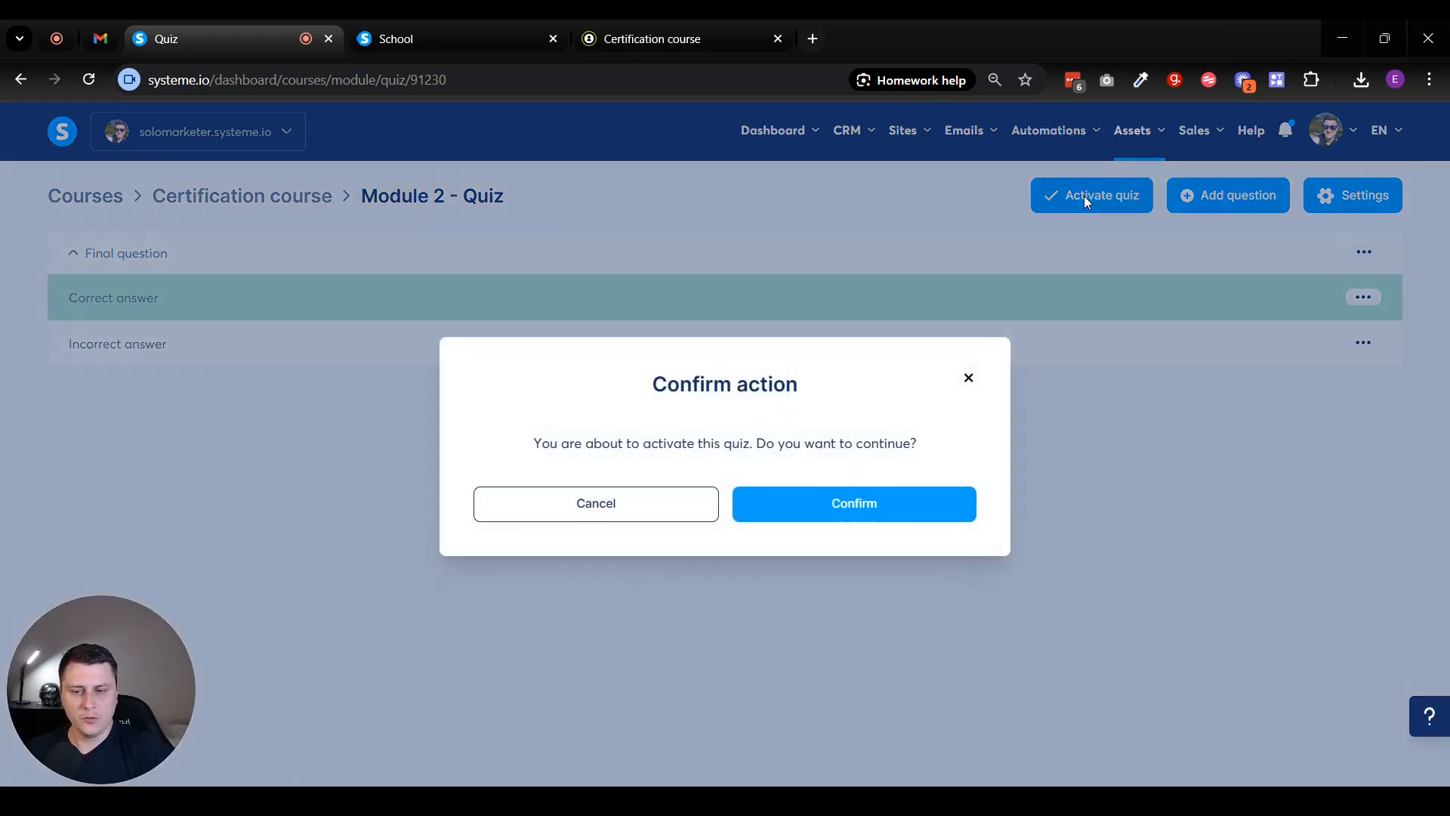
pyautogui.click(866, 505)
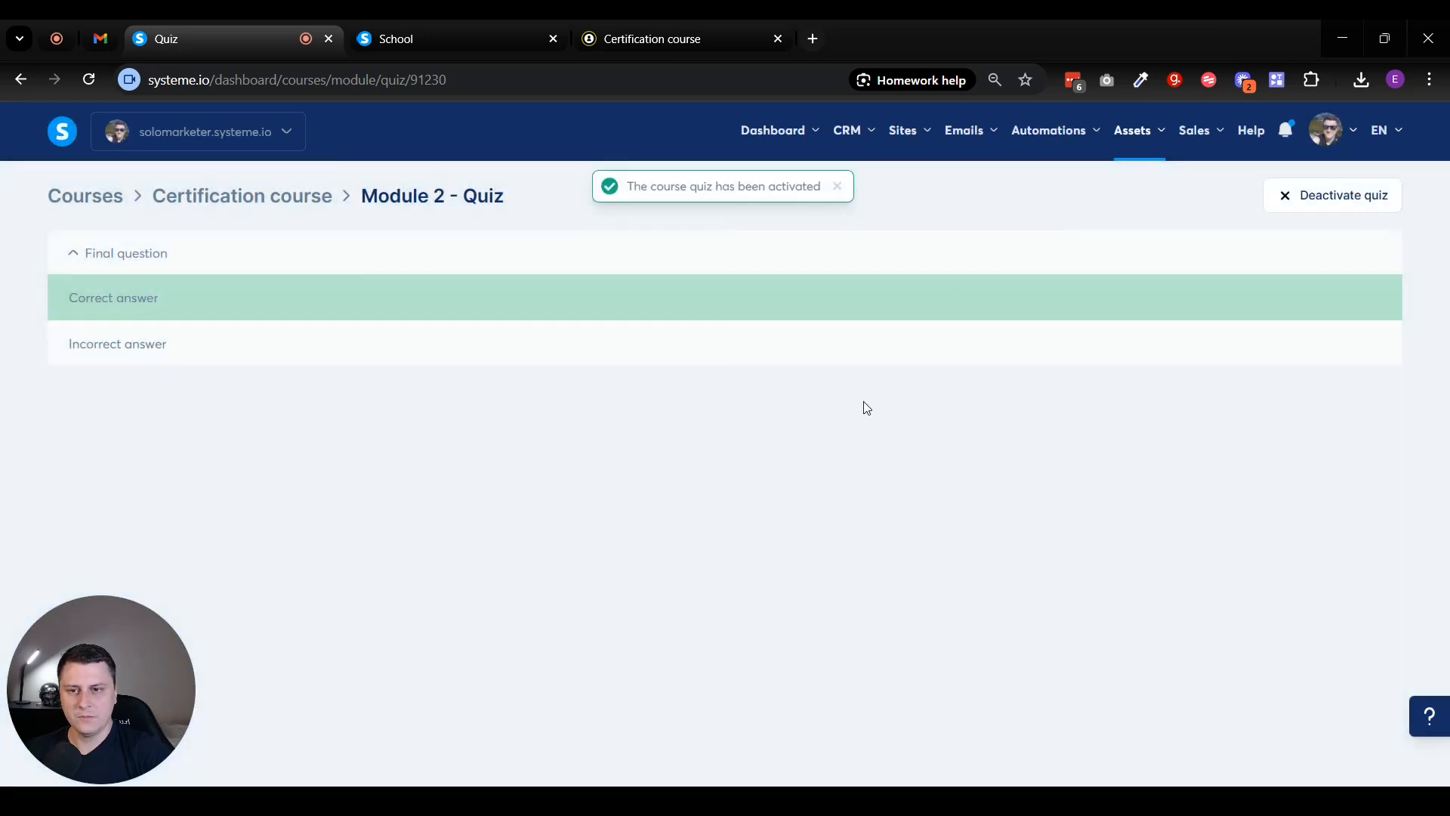
# - Reload the student's Certification course page and open the quiz under Module 2
pyautogui.click(653, 38)
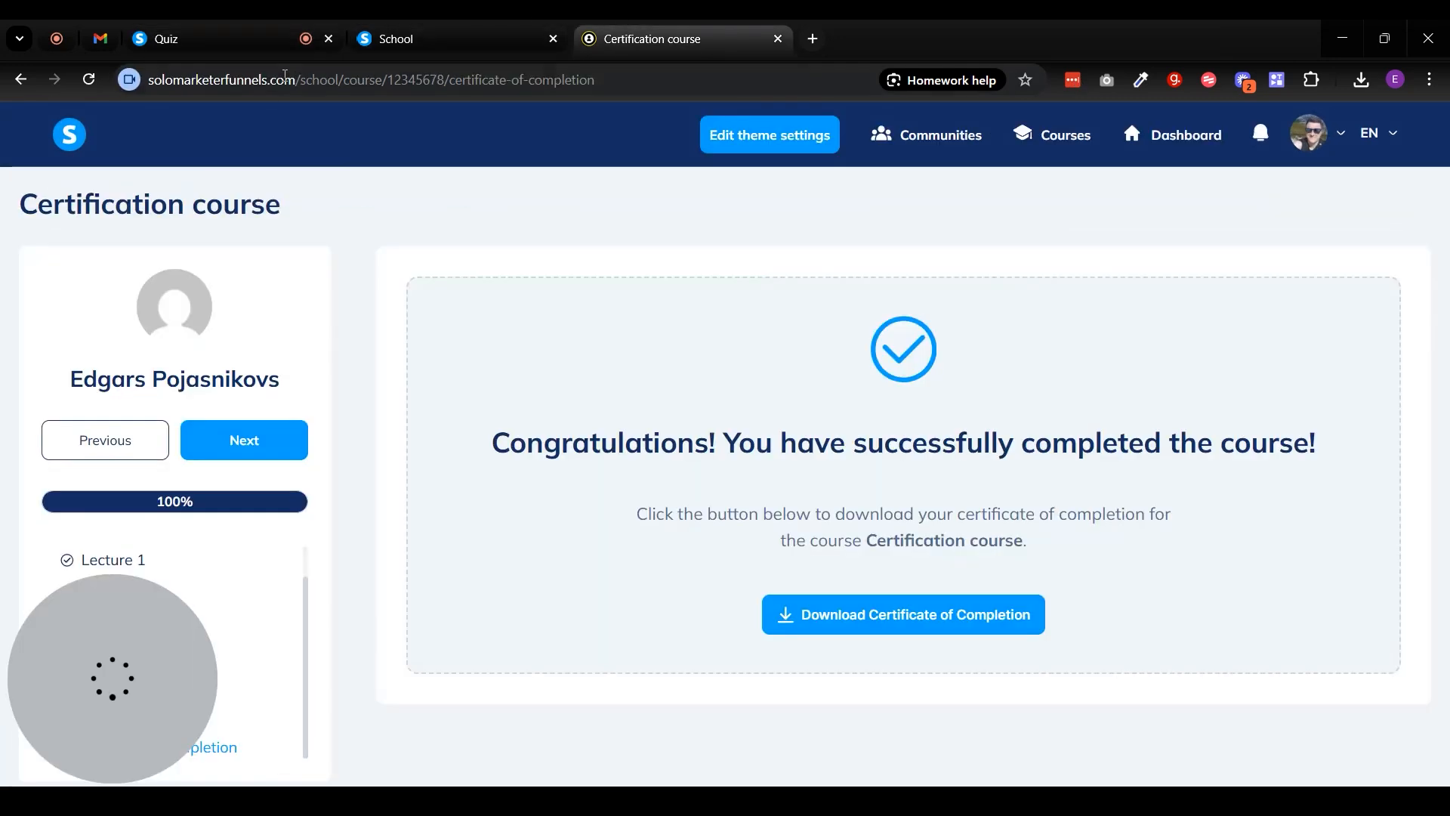
pyautogui.click(88, 79)
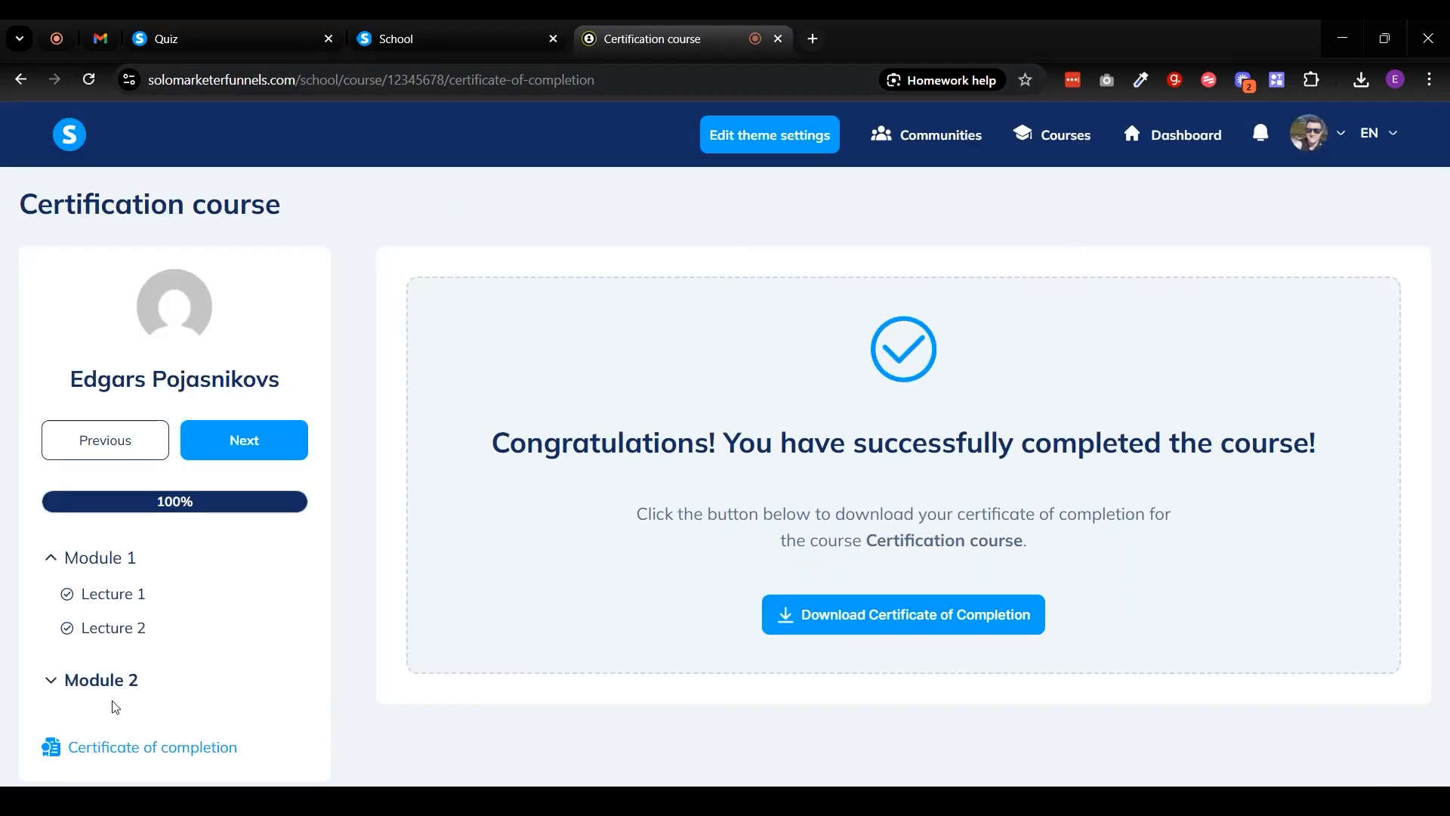
pyautogui.click(106, 682)
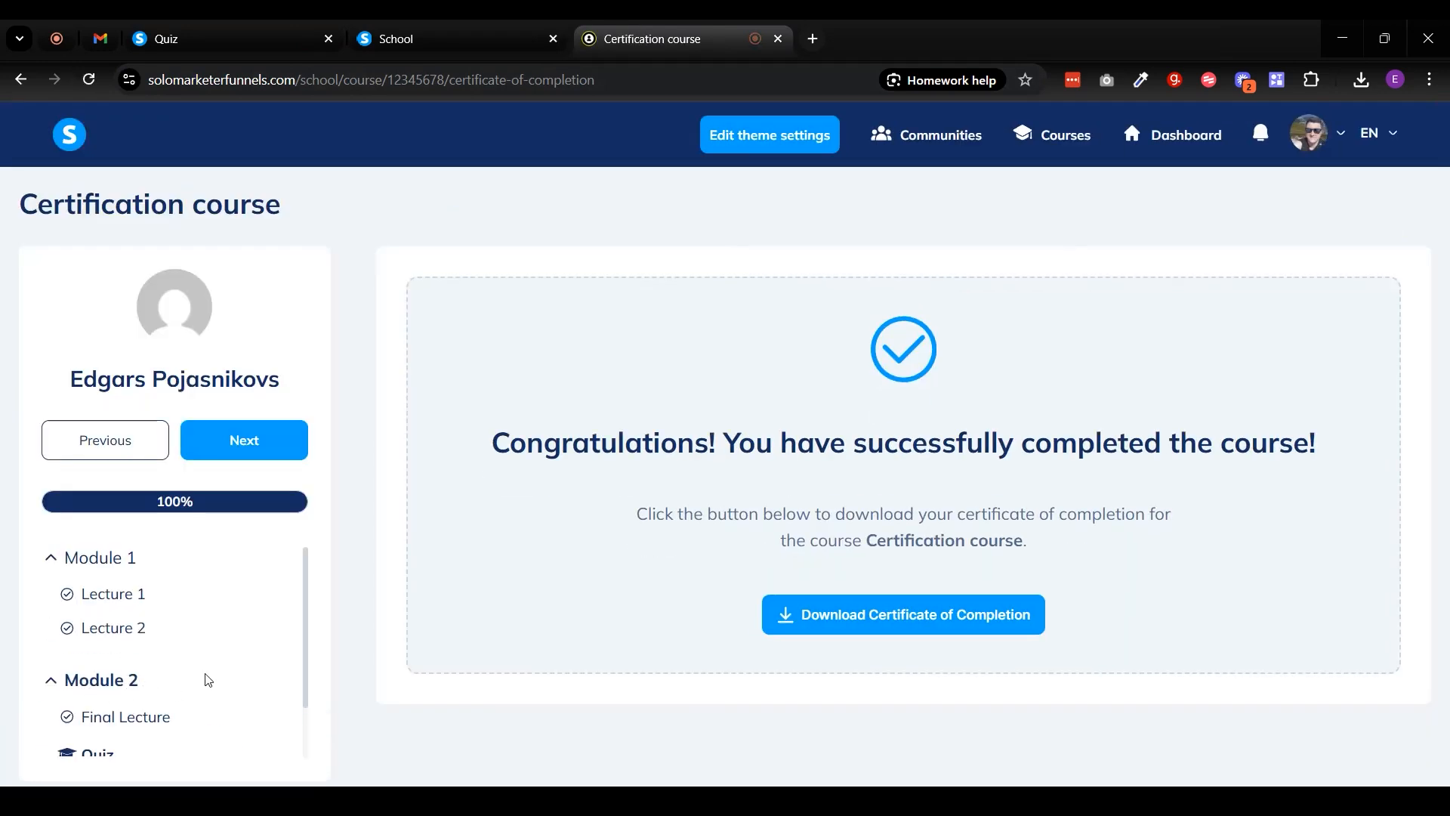
pyautogui.scroll(-1, 149, 651)
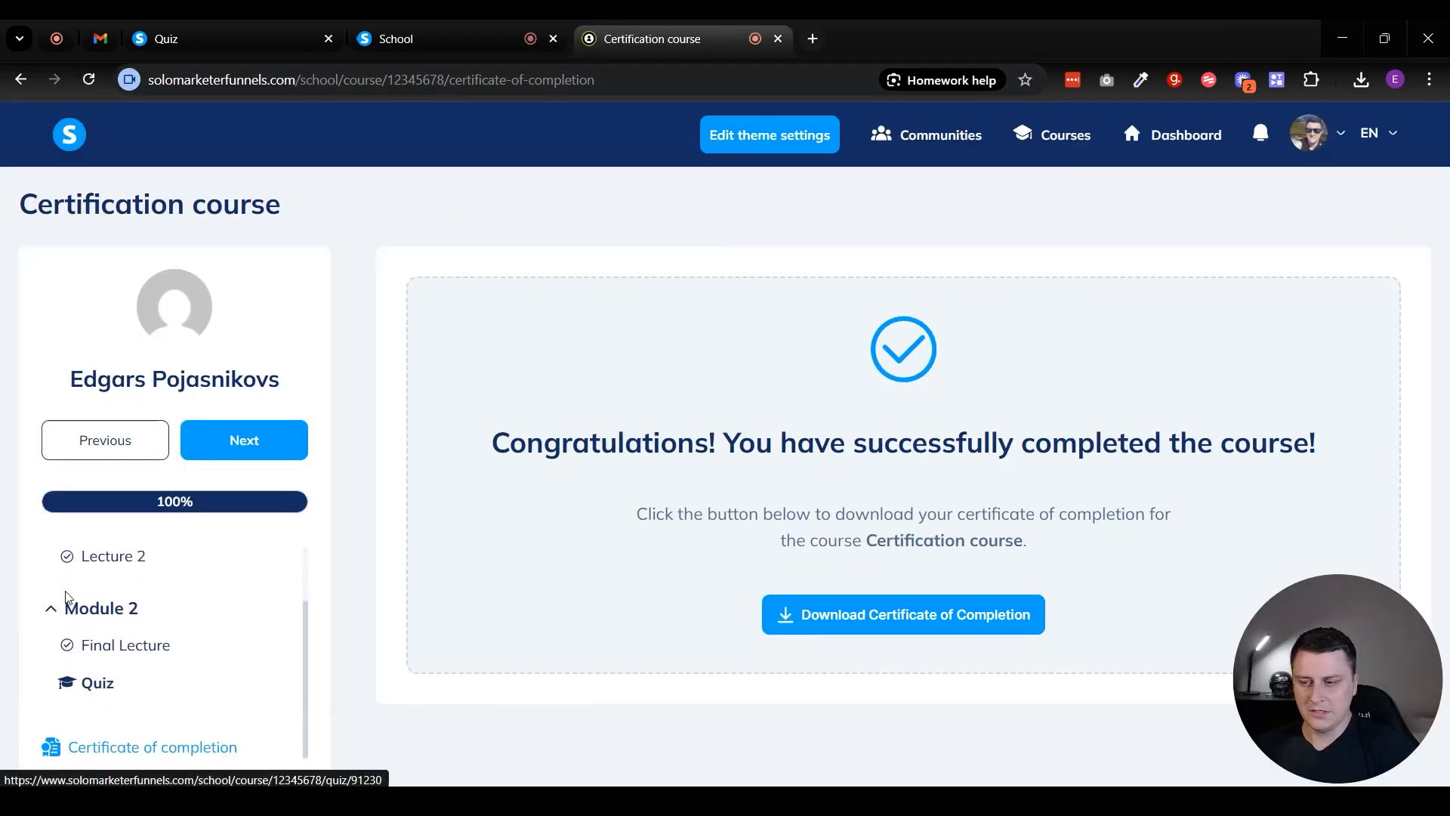
pyautogui.click(99, 682)
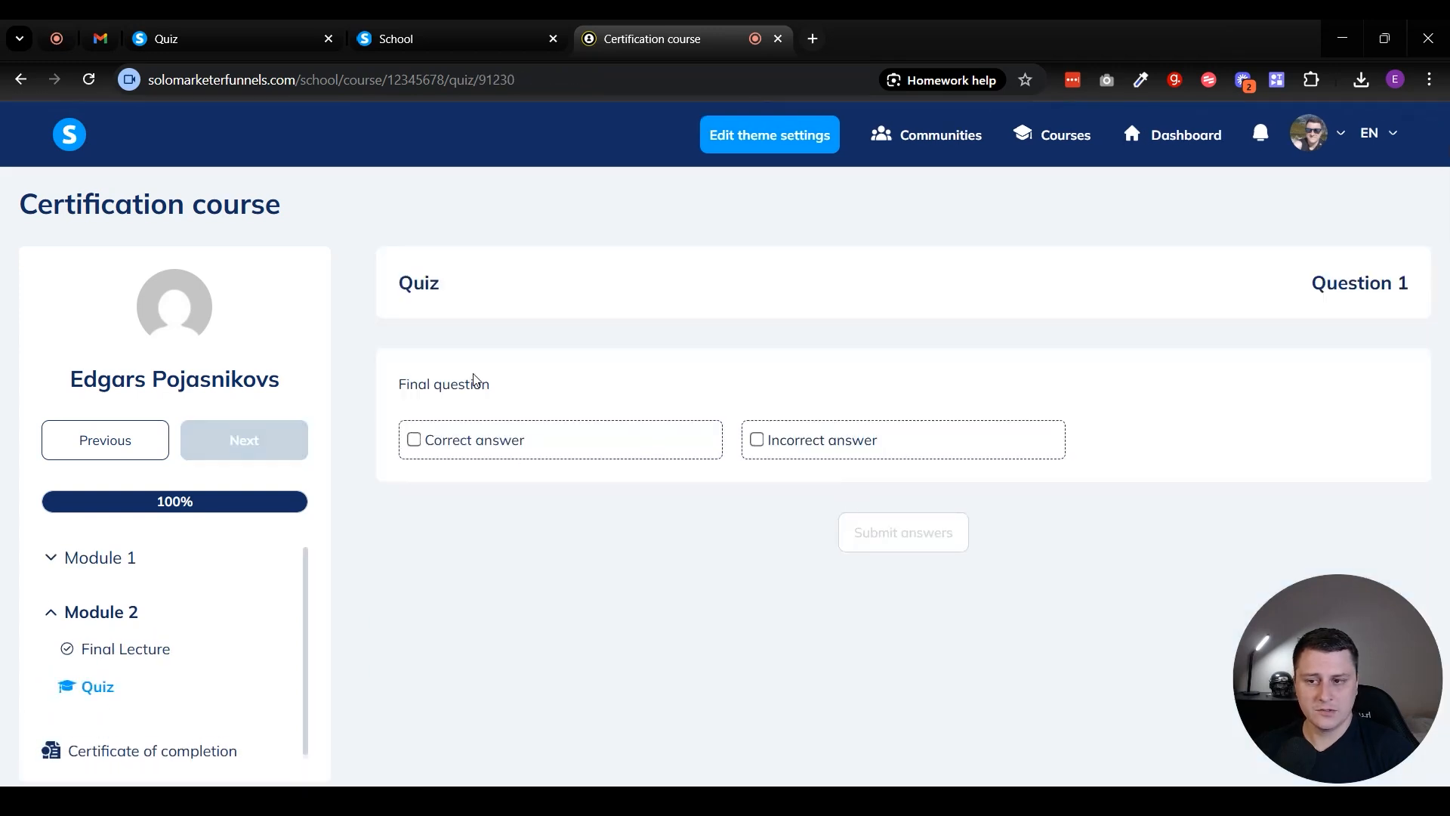
# - Try selecting and clearing the correct and incorrect answers in the student's quiz without submitting
pyautogui.click(710, 438)
pyautogui.click(809, 444)
pyautogui.click(508, 447)
pyautogui.click(768, 454)
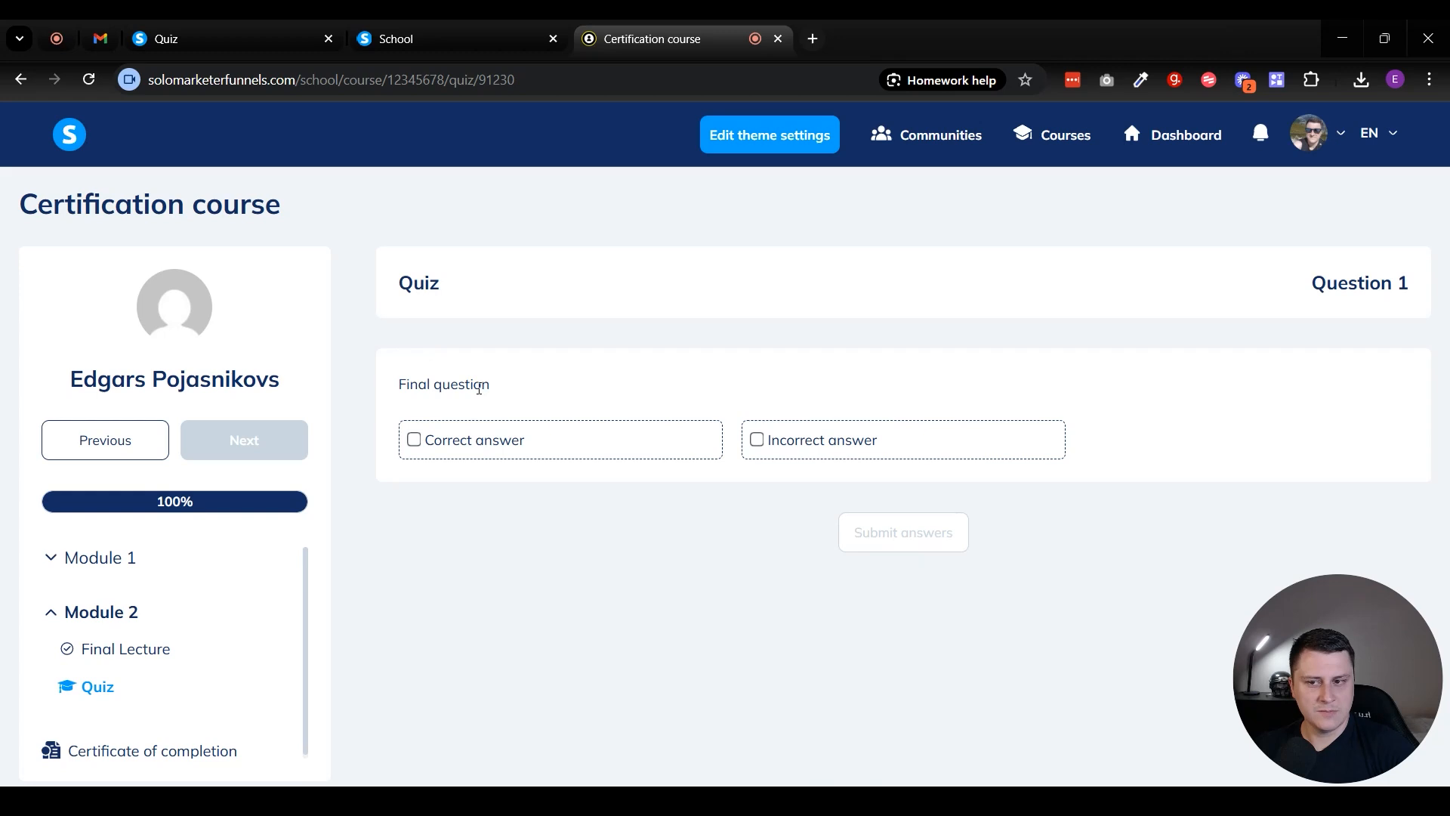
pyautogui.click(430, 449)
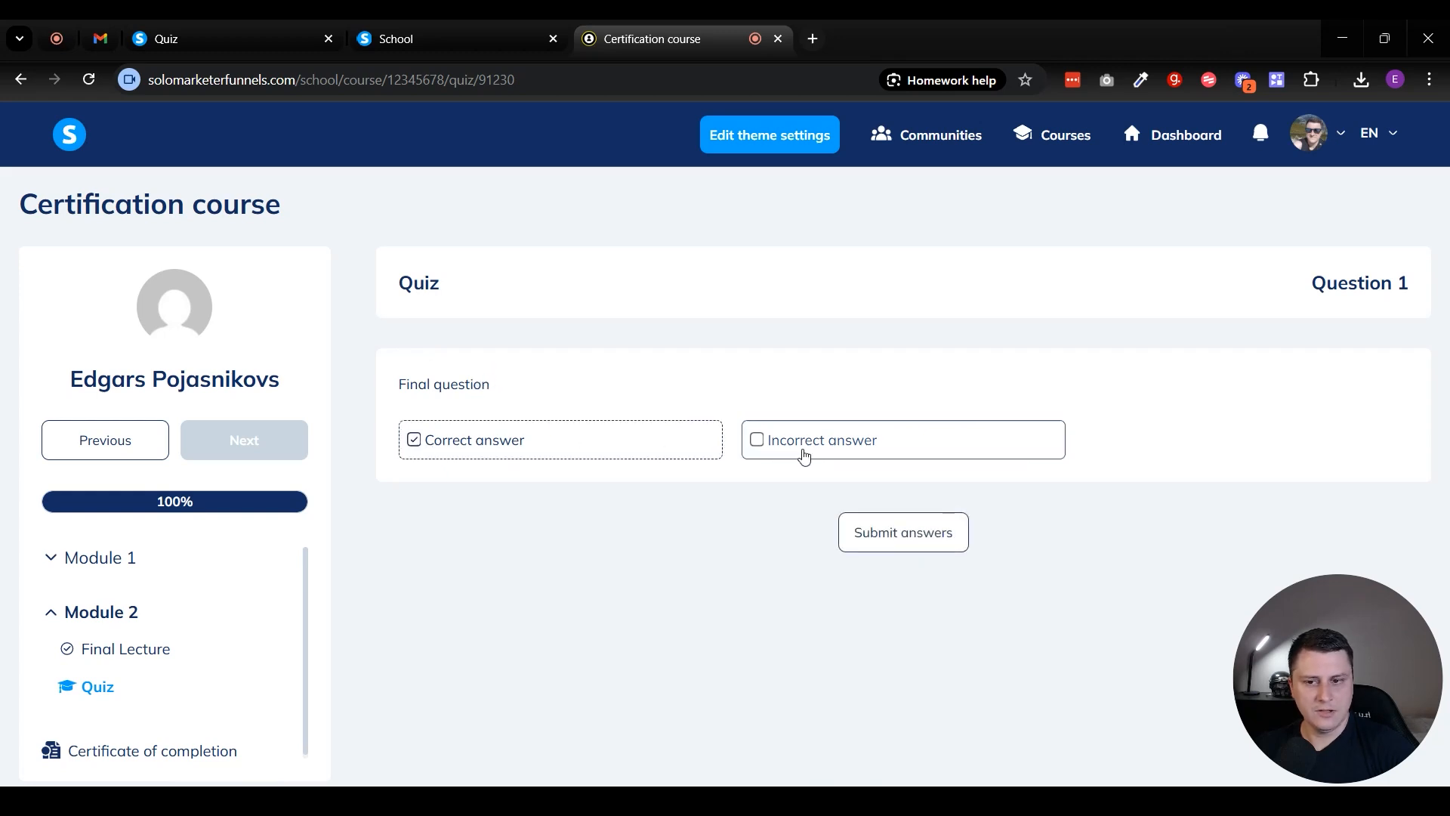
pyautogui.click(589, 448)
pyautogui.click(848, 447)
pyautogui.click(782, 444)
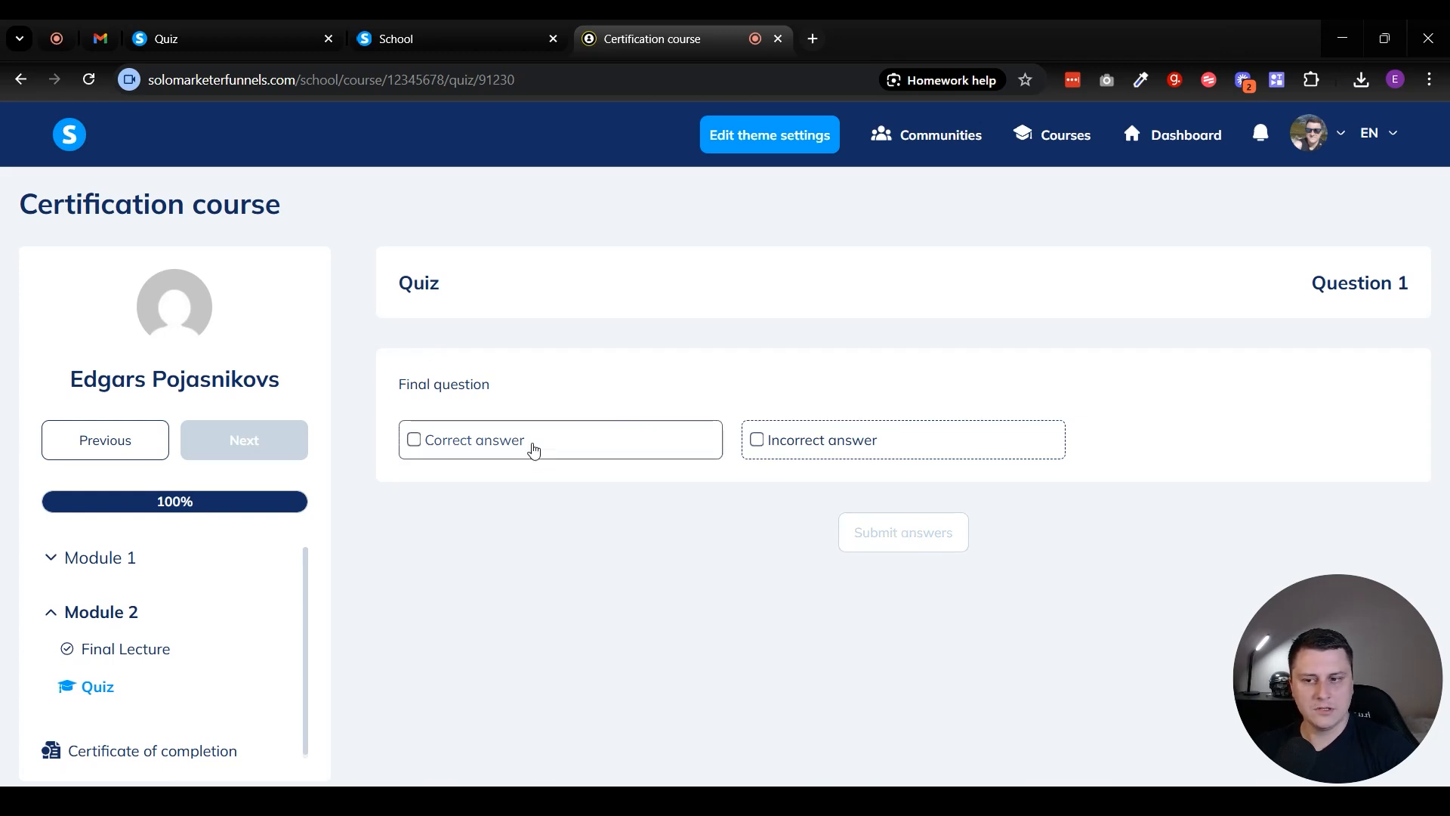
pyautogui.moveTo(457, 384); pyautogui.dragTo(495, 384)
pyautogui.click(489, 382)
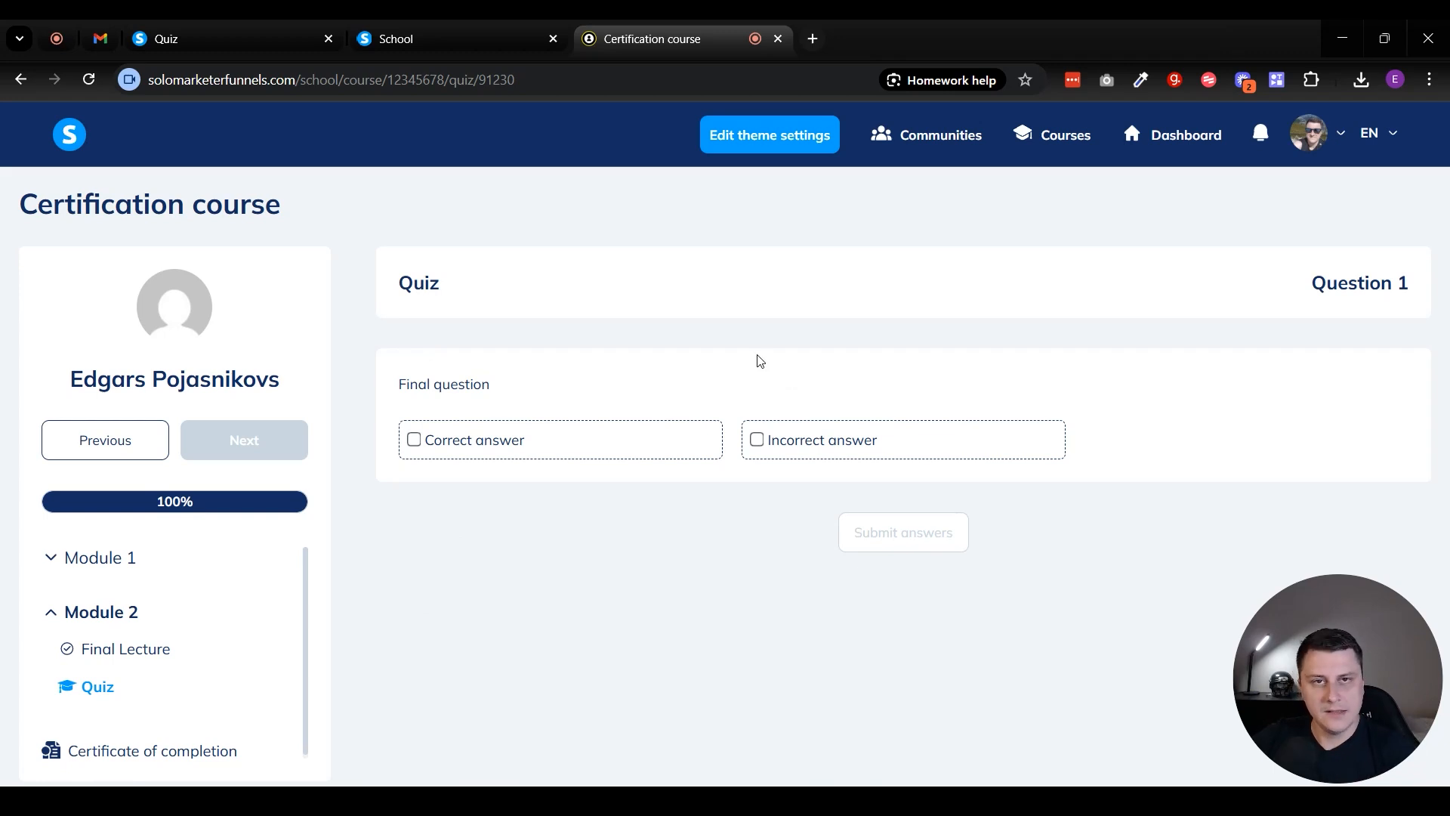
pyautogui.scroll(-1, 194, 615)
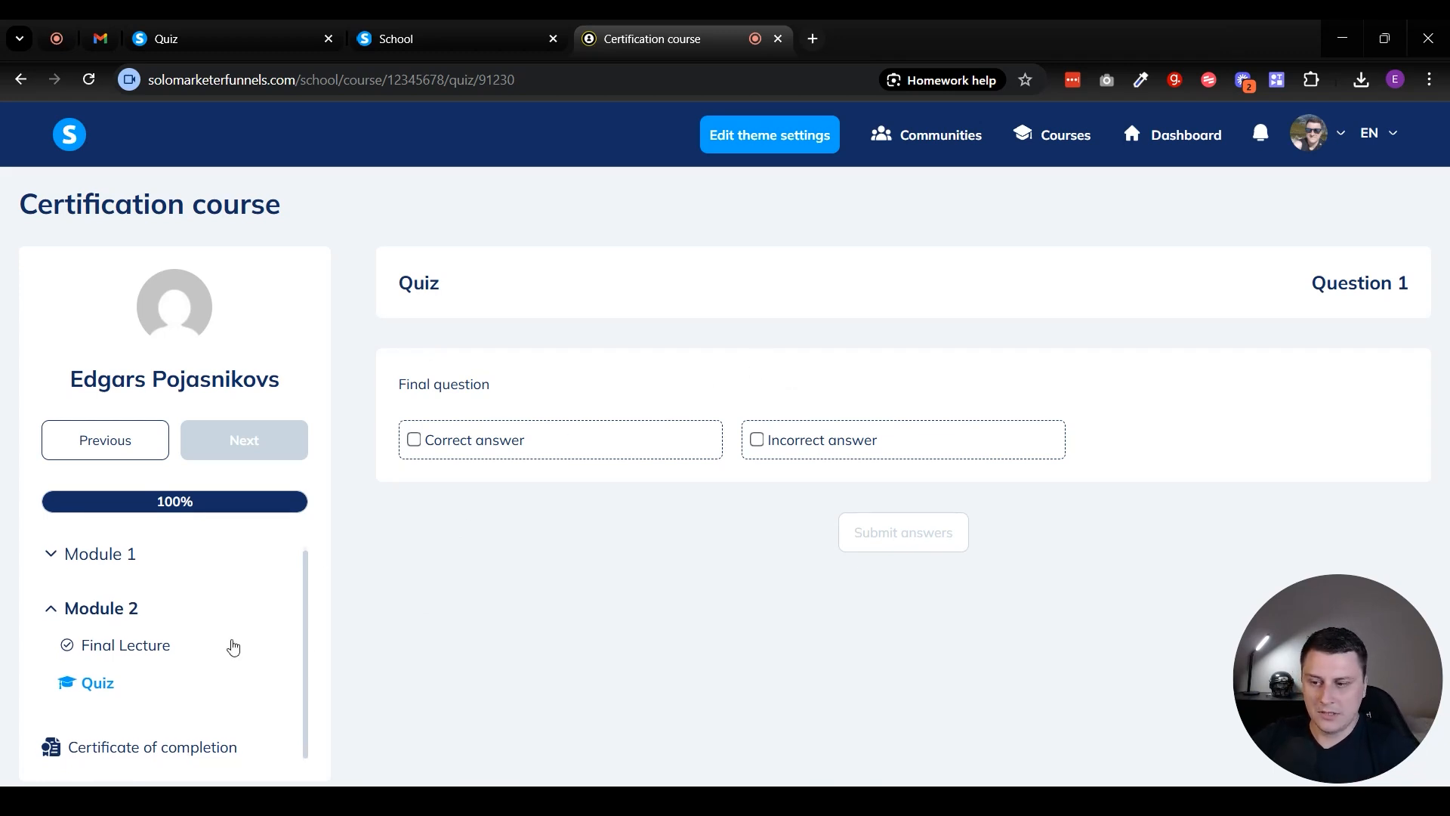